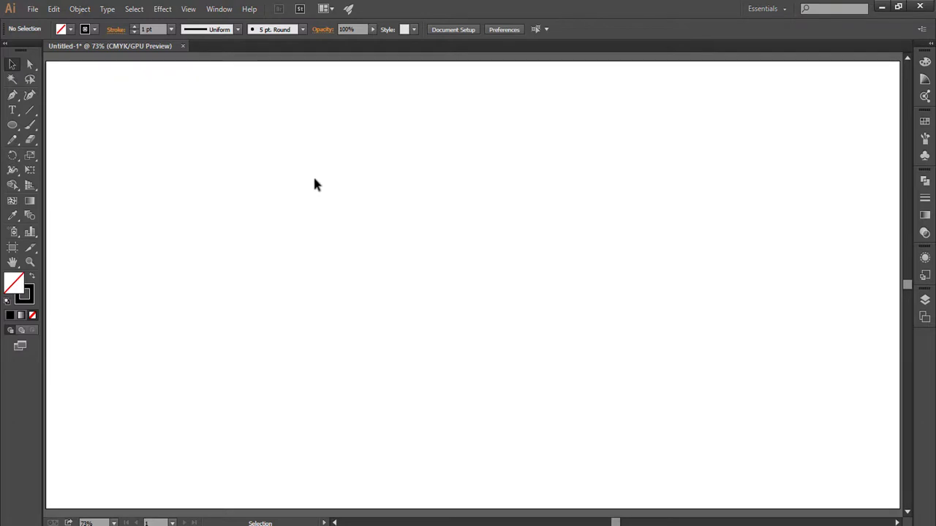
Turn on the grid over the empty artboard and zoom the view to 100%
click(188, 8)
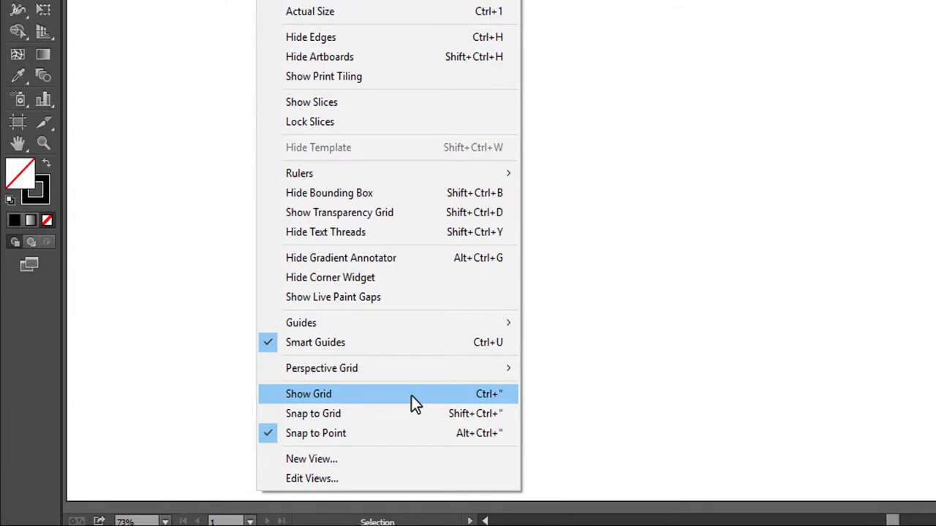
click(490, 397)
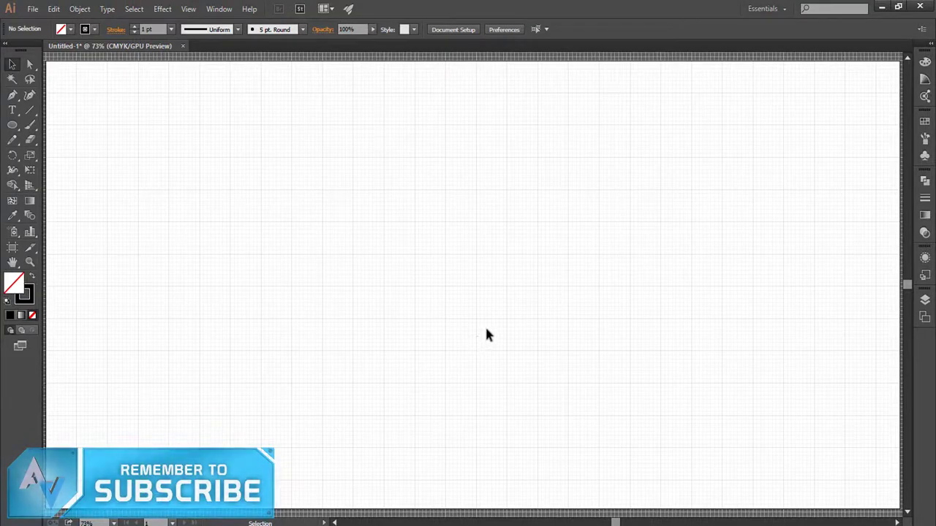
key(ctrl+equal)
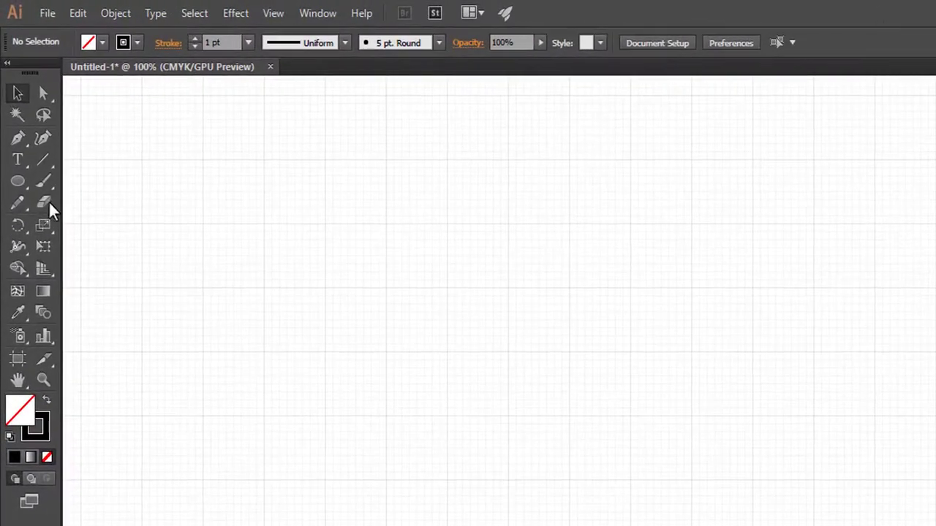
Draw a 440 pt circle with the Ellipse Tool, filled solid black with no stroke
click(21, 186)
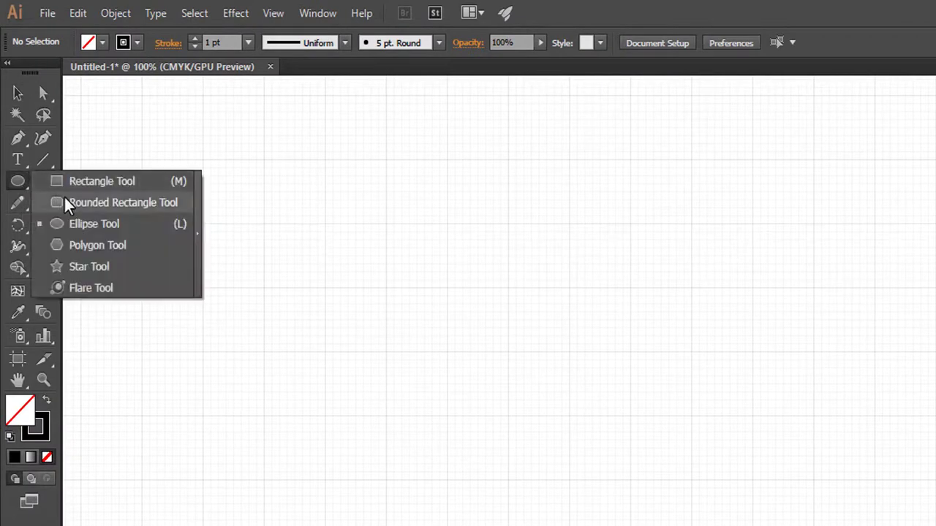
click(176, 224)
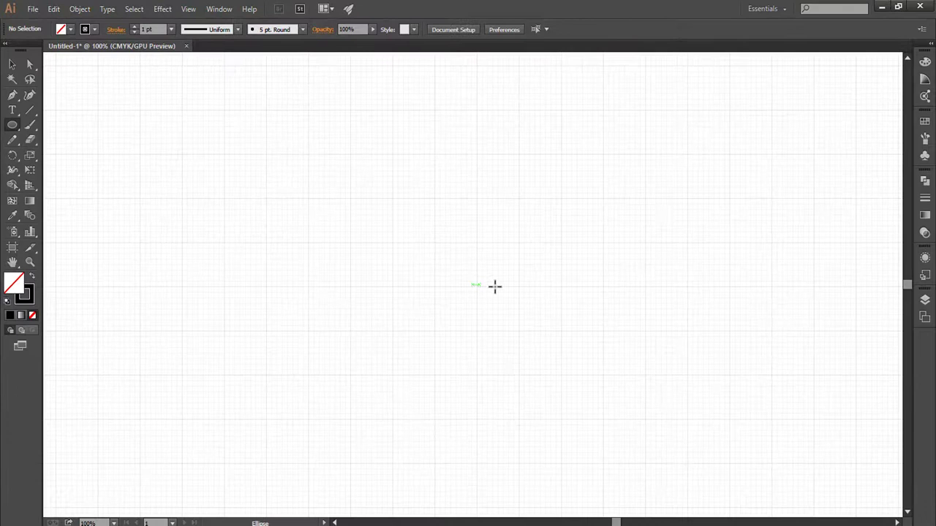
drag(518, 285, 647, 381)
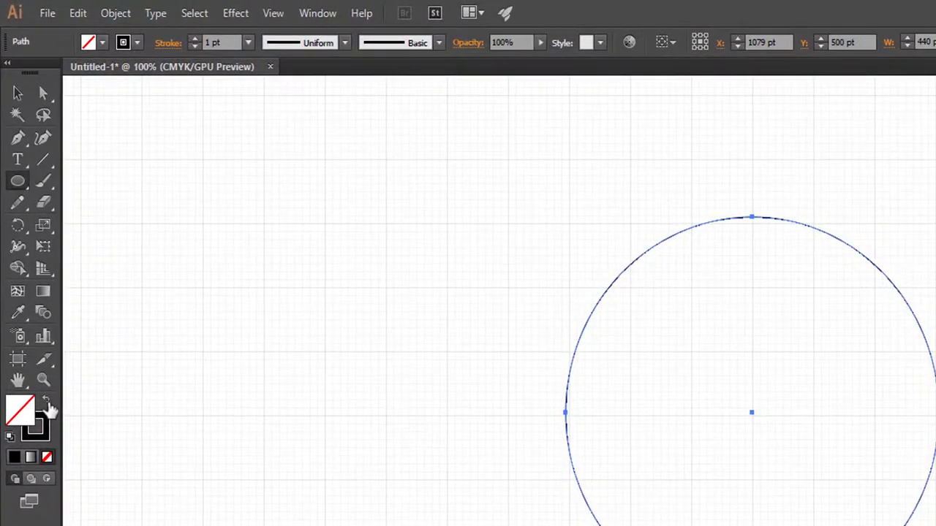
click(45, 403)
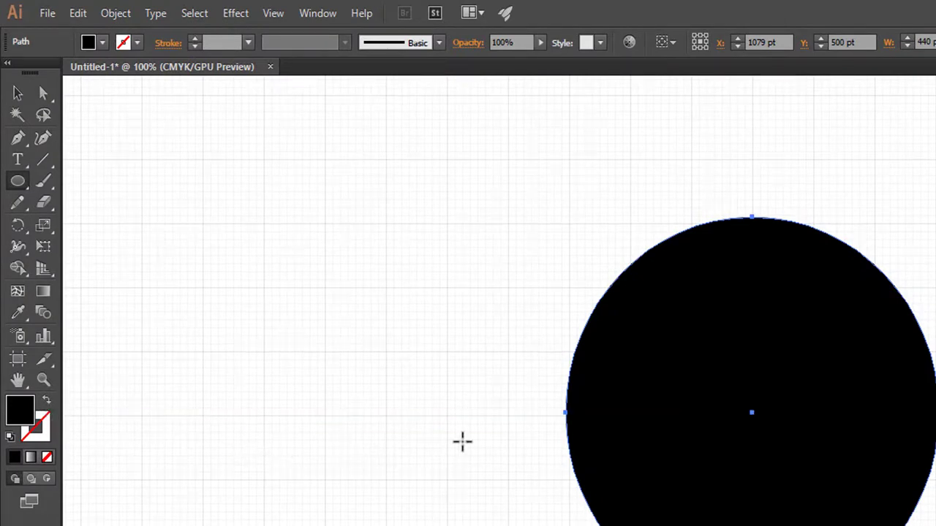
Paste a copy of the black circle in front and shrink it around the centre to about 230 pt
click(16, 93)
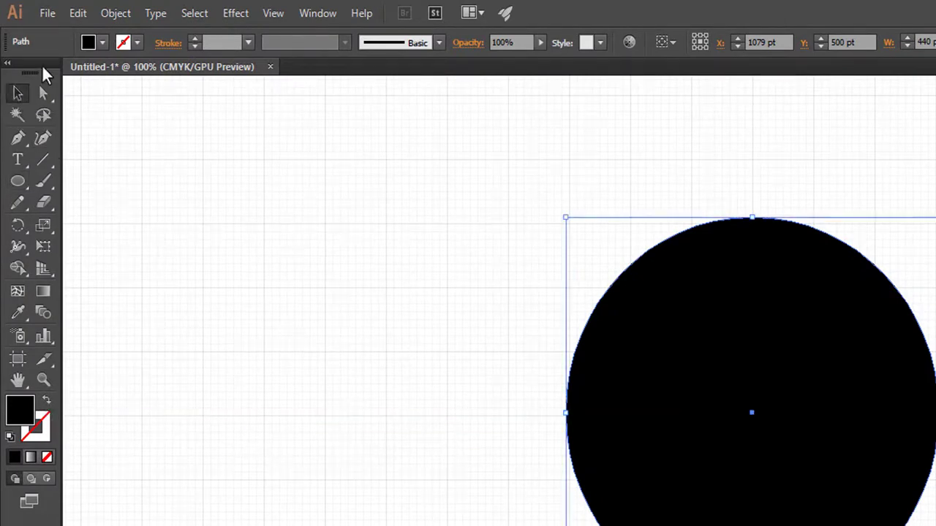
click(78, 13)
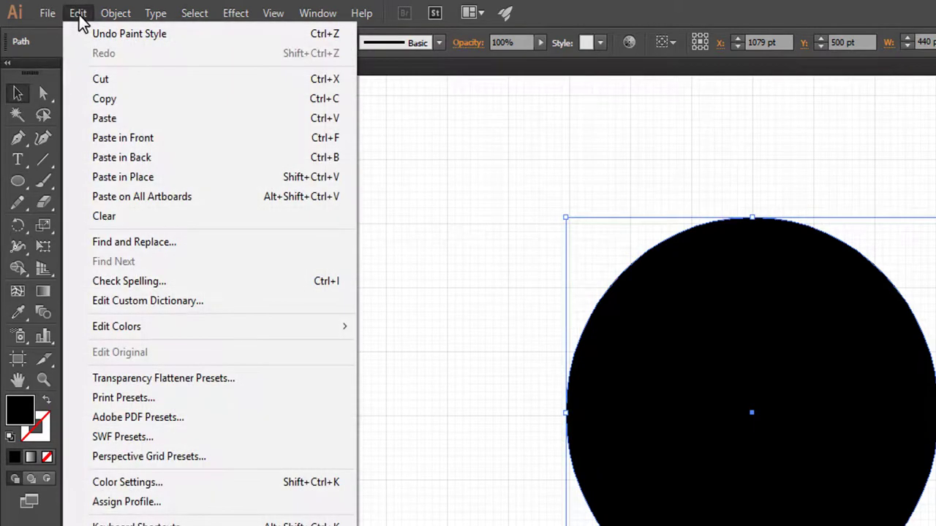
click(100, 104)
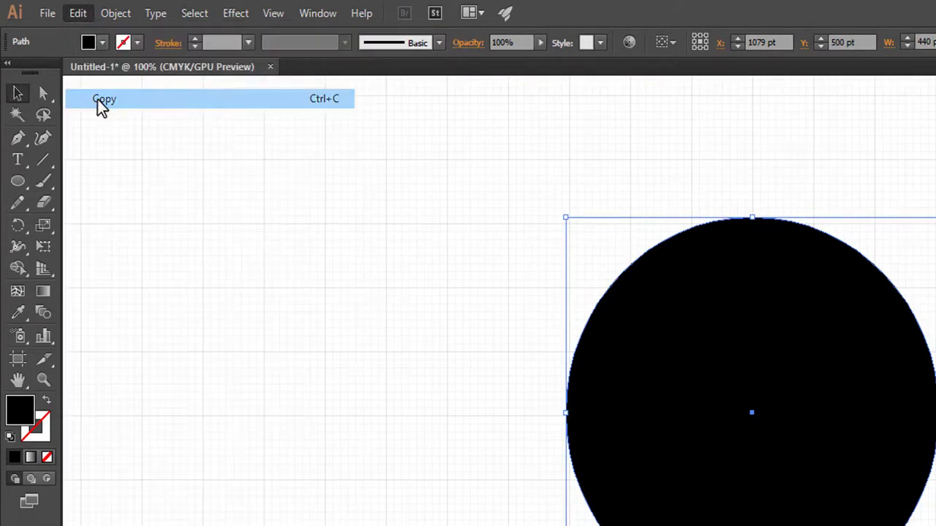
click(77, 14)
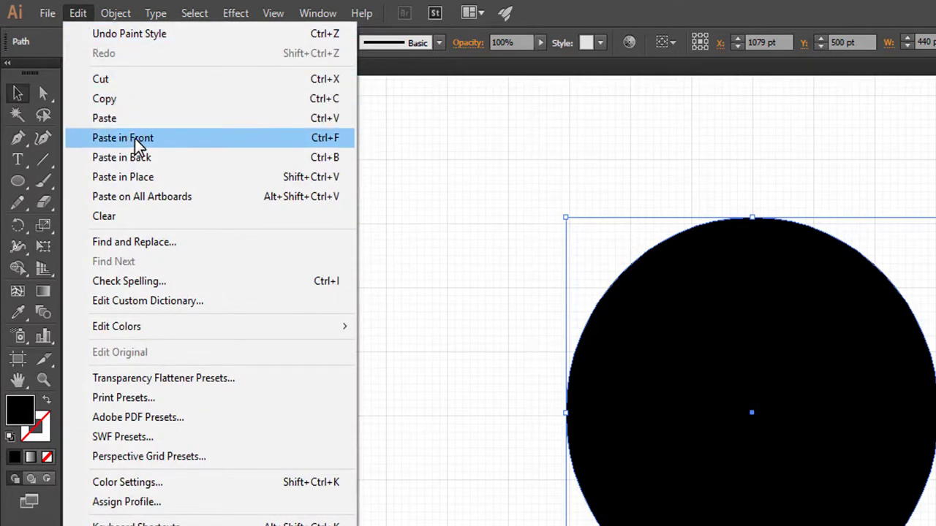
click(335, 138)
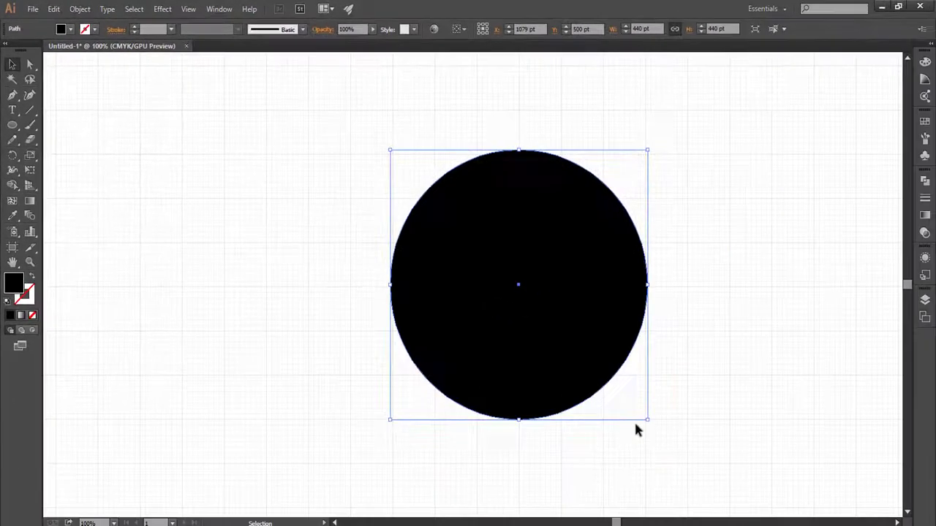
drag(648, 420, 590, 358)
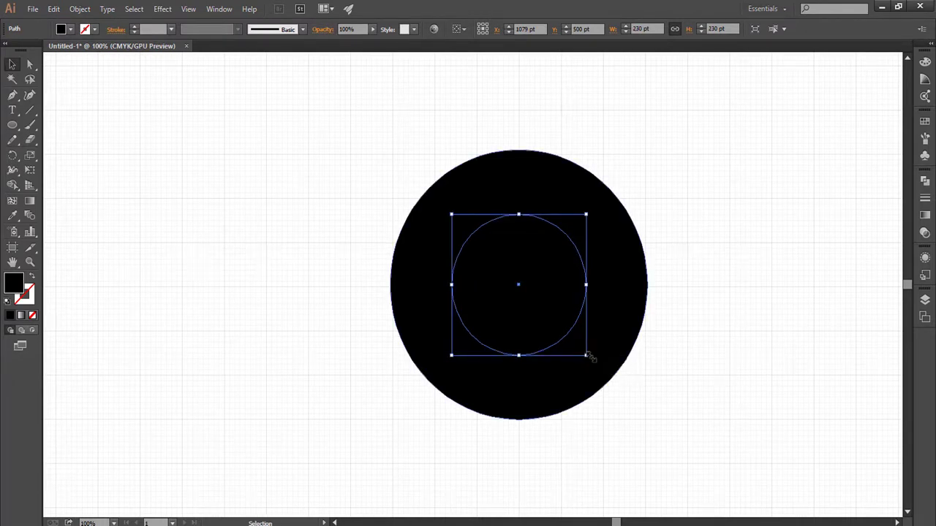
Switch to outline view and resize the inner circle to 218 pt
click(665, 410)
key(ctrl+y)
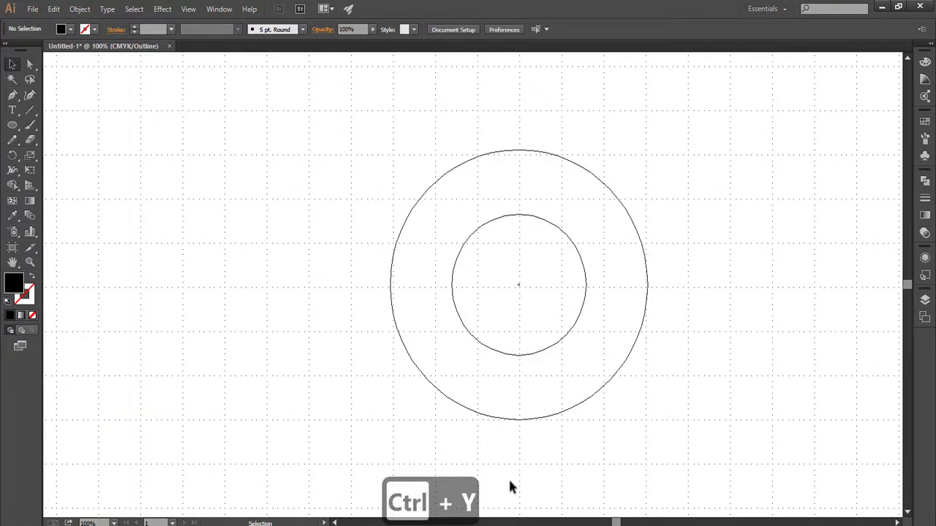
click(516, 354)
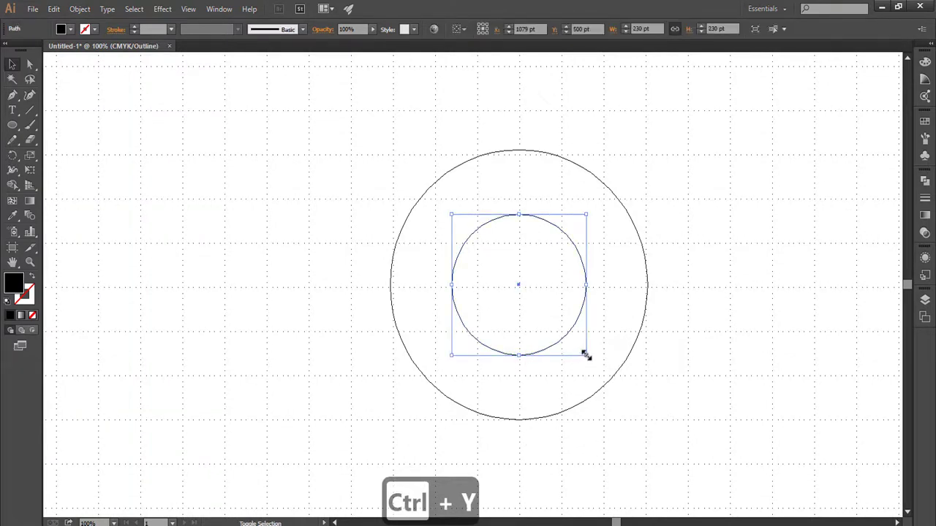
drag(585, 355, 582, 352)
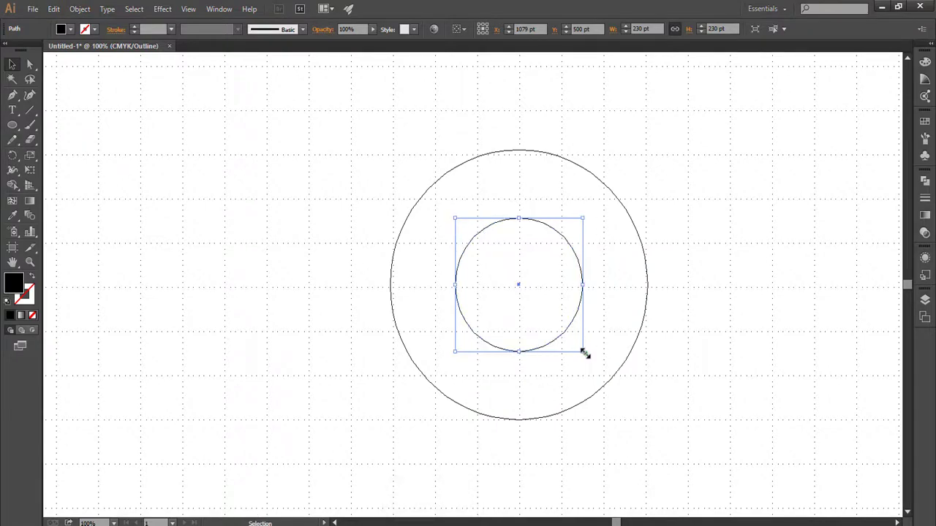
click(680, 428)
drag(620, 391, 646, 395)
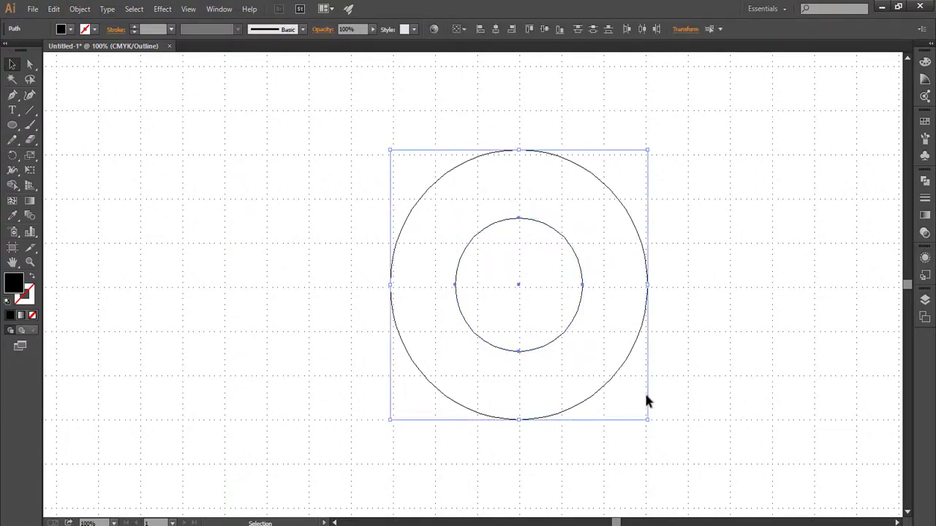
click(717, 394)
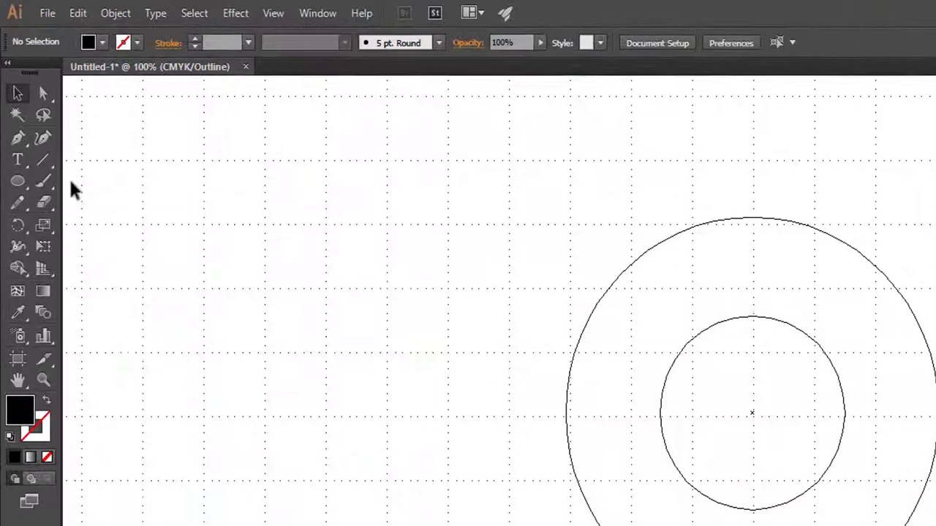
Draw a 111 × 440 pt rectangle spanning the ring's height and move it onto the ring's left side
click(18, 185)
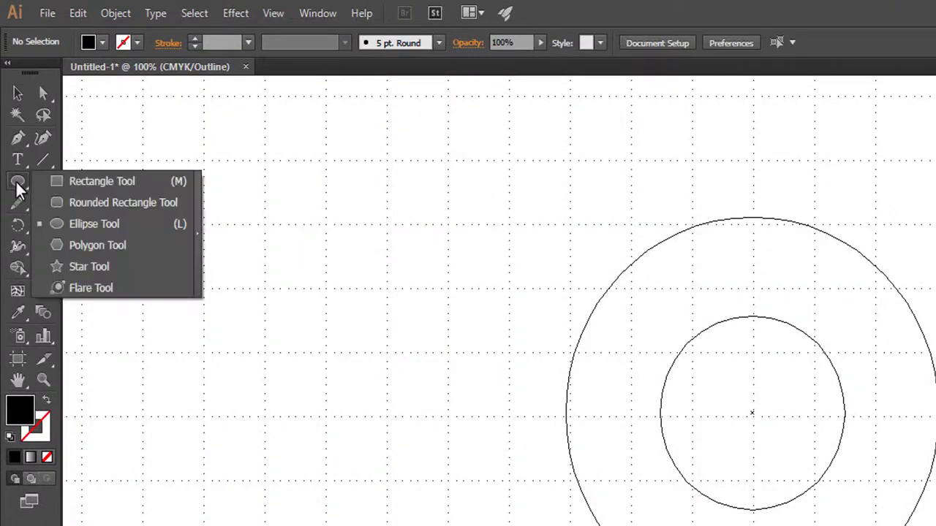
click(78, 181)
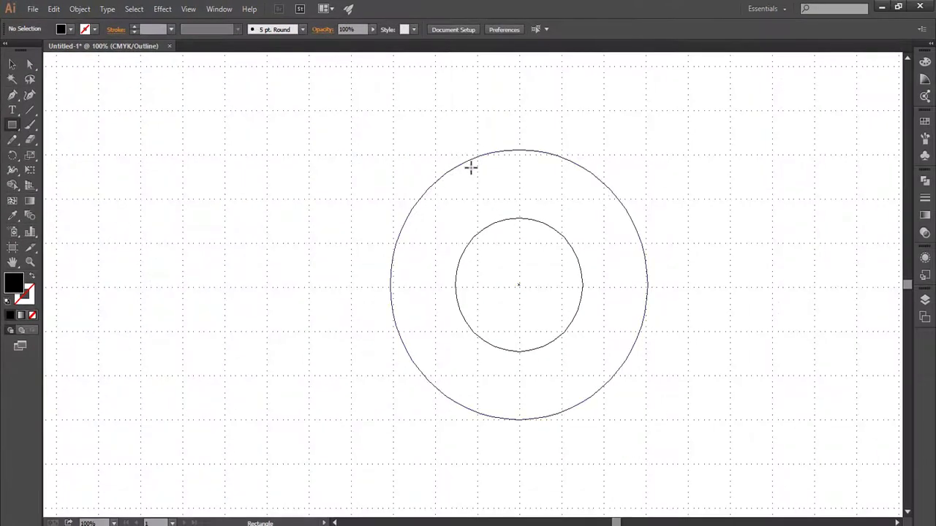
drag(494, 150, 557, 418)
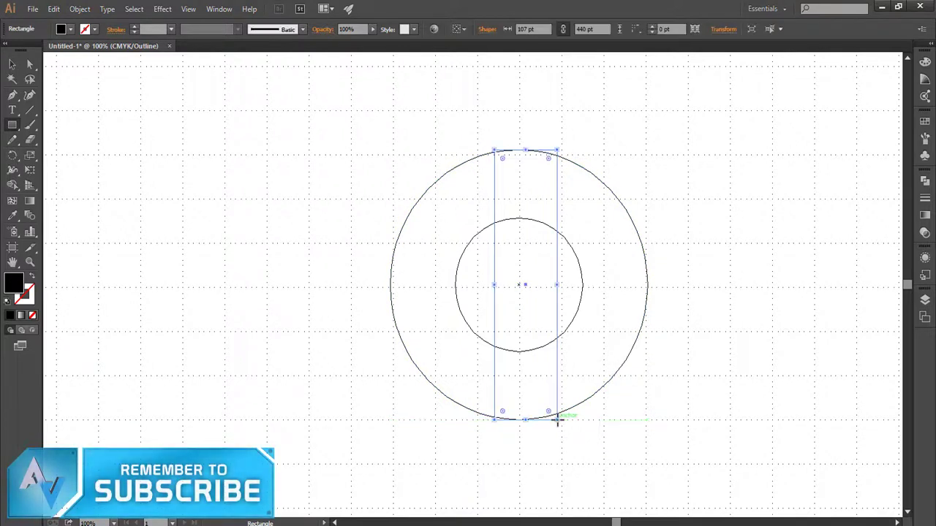
click(12, 66)
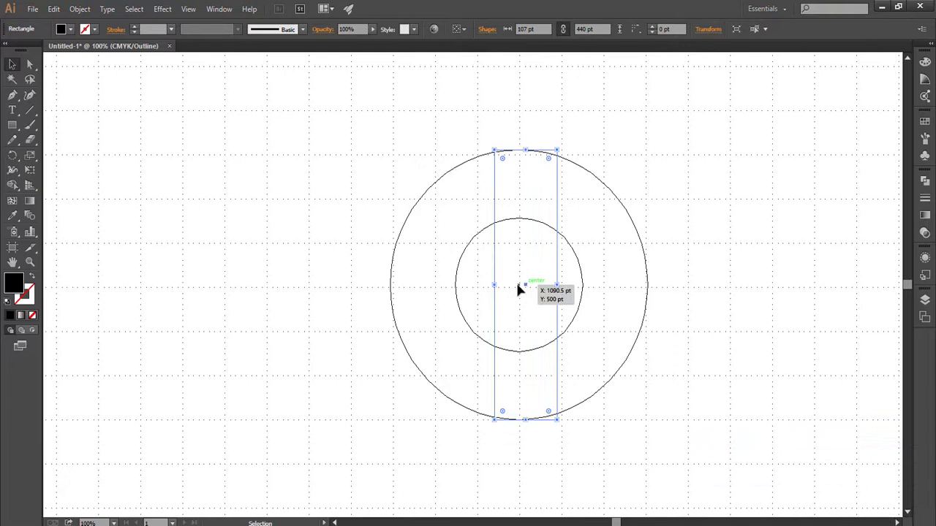
drag(518, 286, 390, 285)
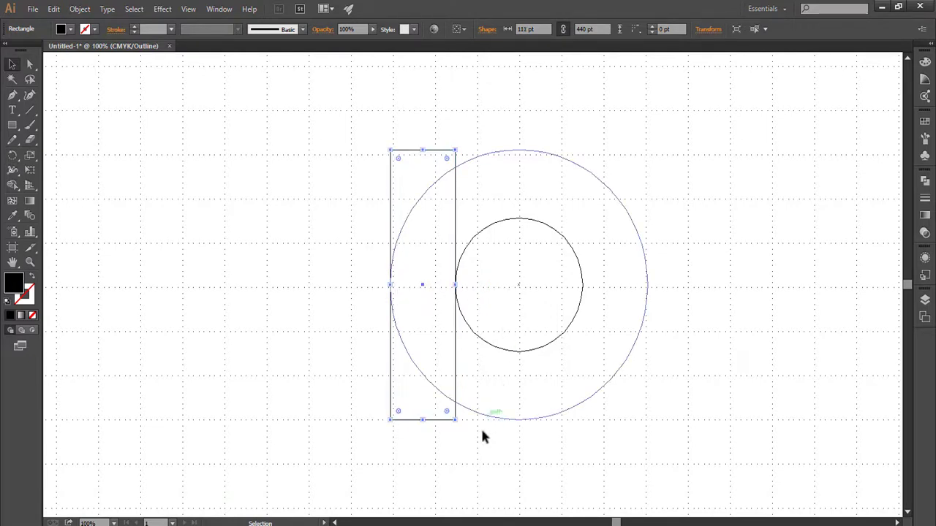
click(470, 454)
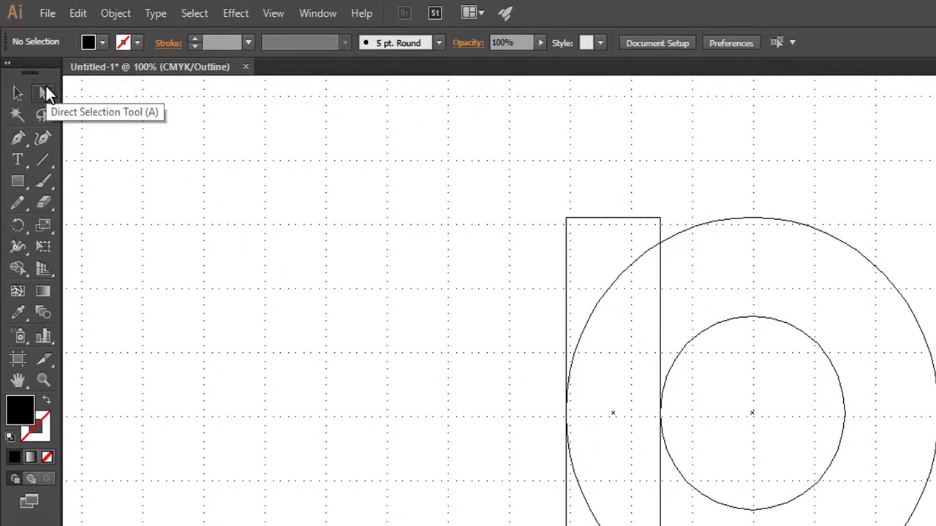
Select the rectangle's two bottom anchors and nudge them down so the bar extends below the ring
click(45, 88)
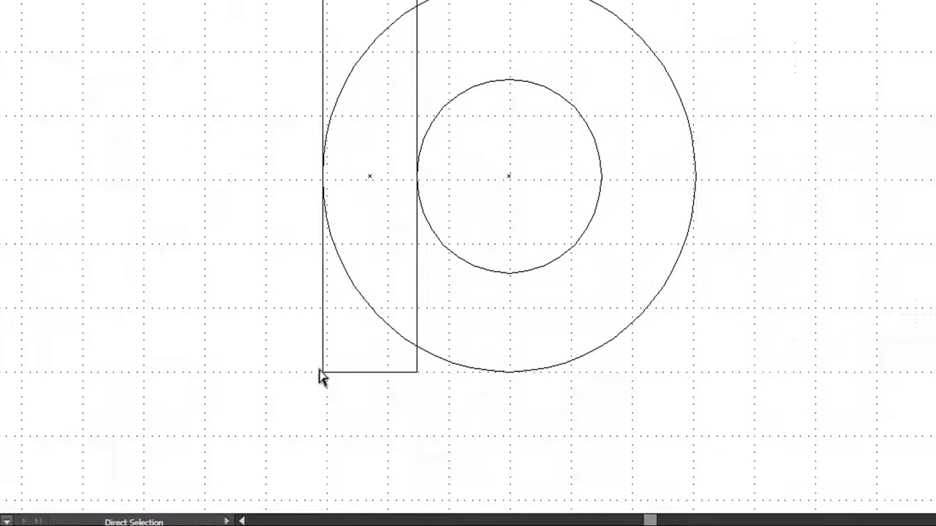
click(340, 384)
click(322, 372)
shift+click(415, 372)
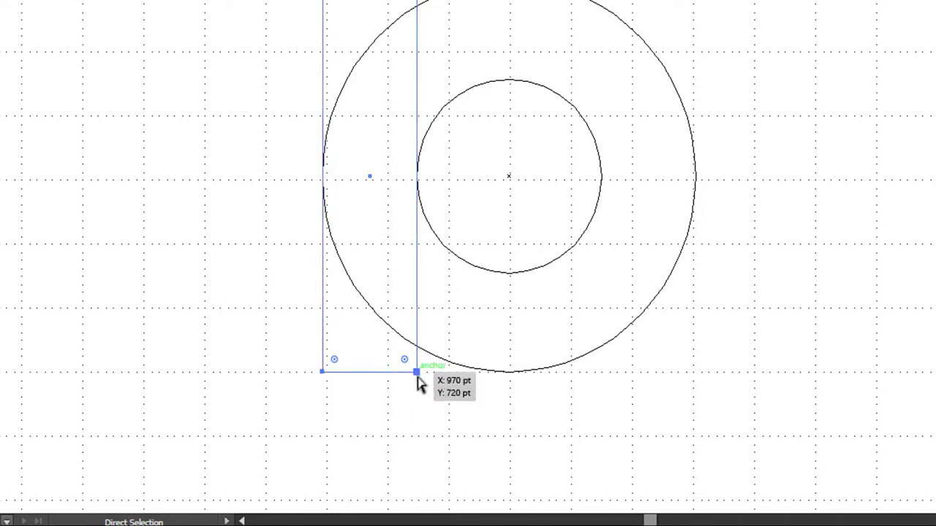
key(Down)
key(Down)
key(Down)
key(Down)
key(Down)
key(Down)
key(Down)
key(Down)
key(Down)
key(Down)
key(Down)
key(Down)
key(Down)
key(Down)
key(Down)
key(Down)
key(Down)
key(Down)
key(Down)
key(Down)
key(Down)
key(Down)
key(Down)
key(Down)
key(Down)
key(Down)
key(Down)
key(Down)
key(Down)
key(Down)
key(Down)
key(Down)
key(Down)
key(Down)
key(Down)
key(Down)
key(Down)
key(Down)
key(Down)
key(Down)
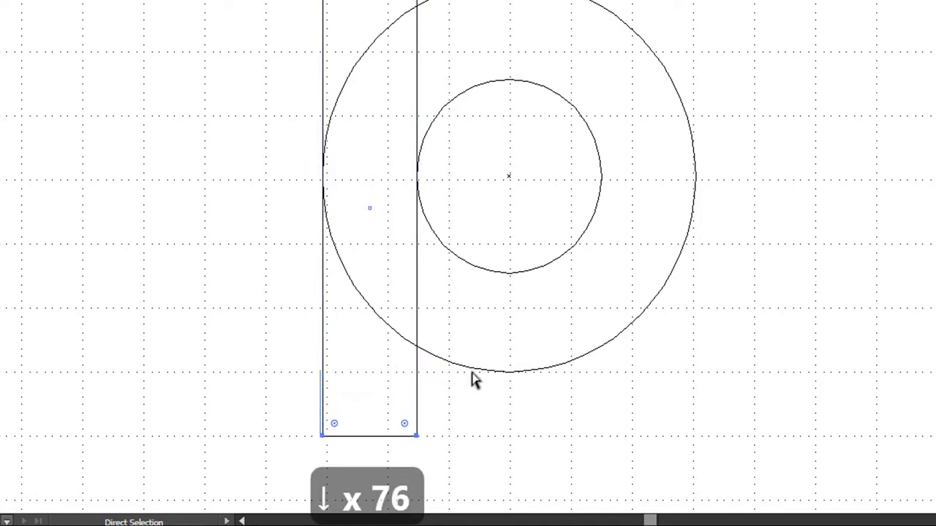
scroll(468, 248, down, 4)
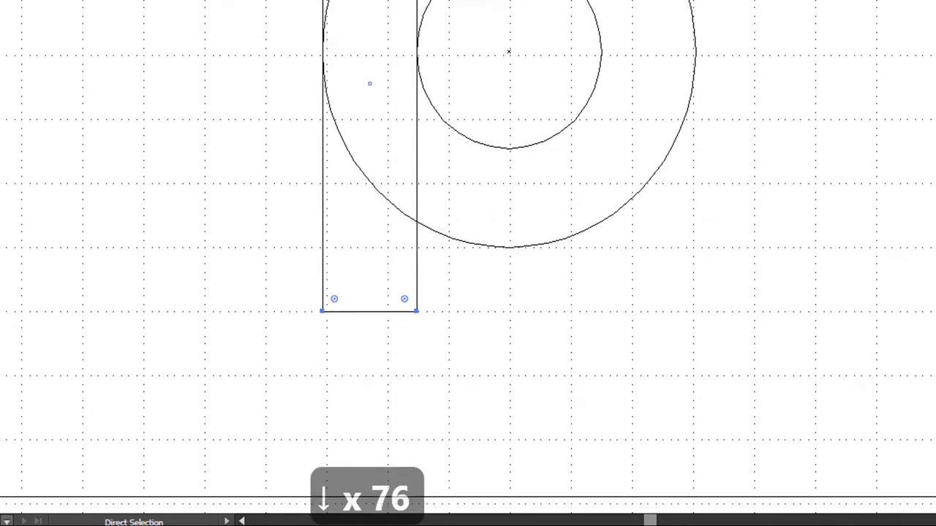
key(Down)
key(Down)
key(Down)
key(Down)
key(Down)
key(Down)
key(Down)
key(Down)
key(Down)
key(Down)
key(Down)
key(Down)
key(Down)
key(Down)
key(Down)
key(Down)
key(Down)
key(Down)
key(Down)
key(Down)
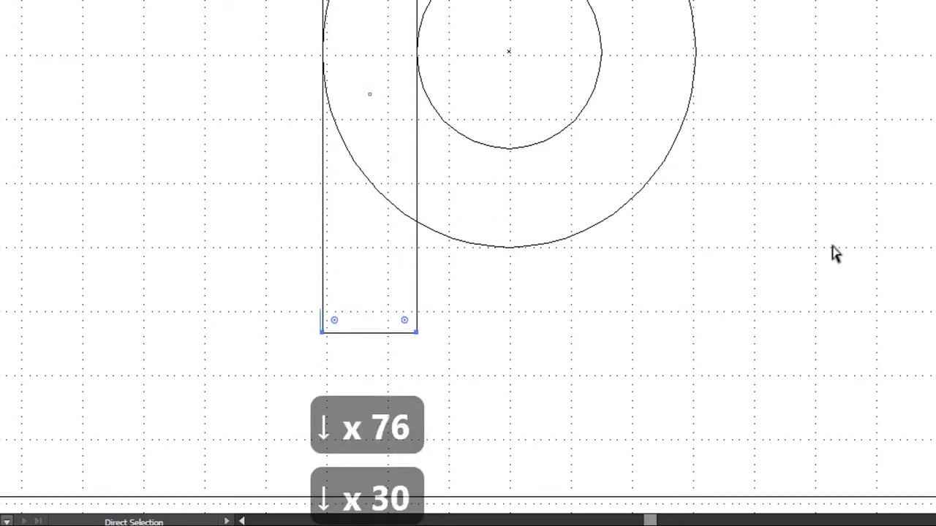
key(Down)
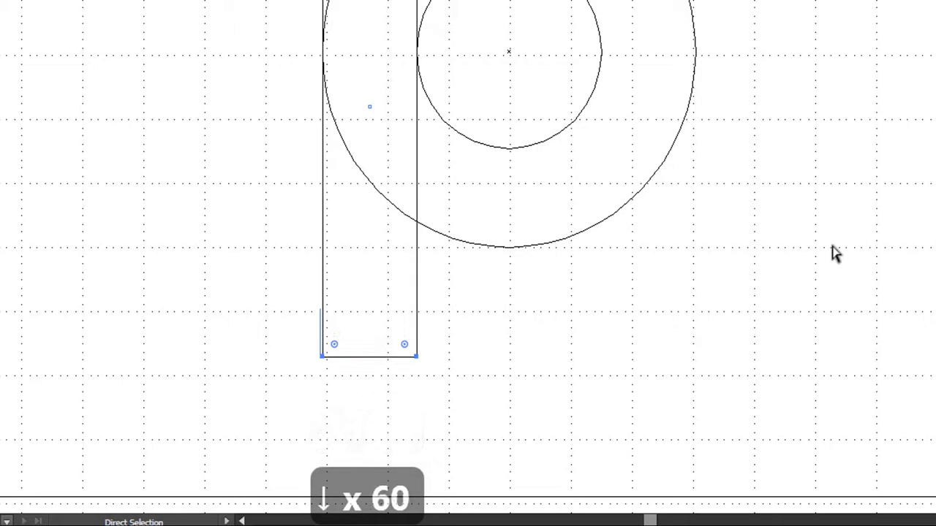
key(Down)
key(Down)
key(Down)
key(Down)
key(Down)
key(Down)
key(Down)
key(Down)
key(Down)
key(Down)
key(Down)
key(Down)
key(Down)
key(Down)
key(Down)
key(Down)
key(Down)
key(Down)
key(Down)
key(Down)
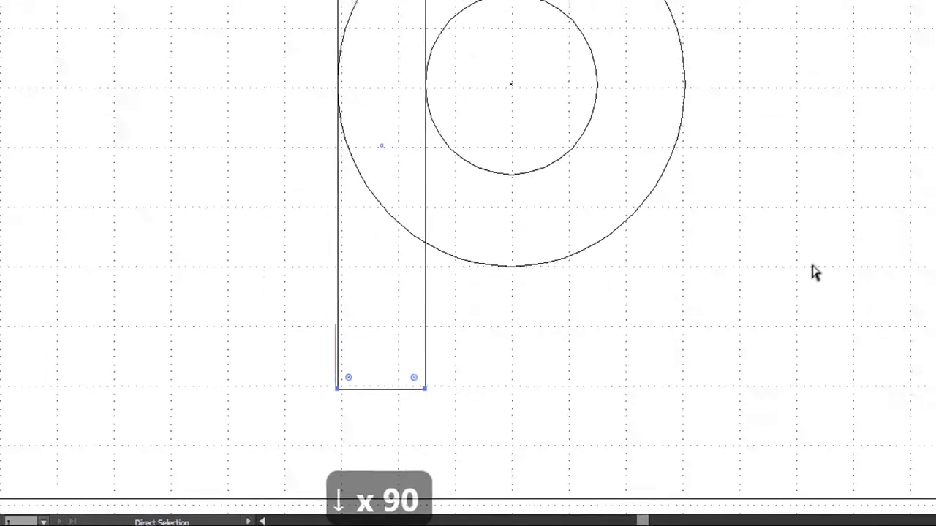
Nudge the bar's bottom edge up one point, move the circles upward, and return to 100% zoom
key(ctrl+minus)
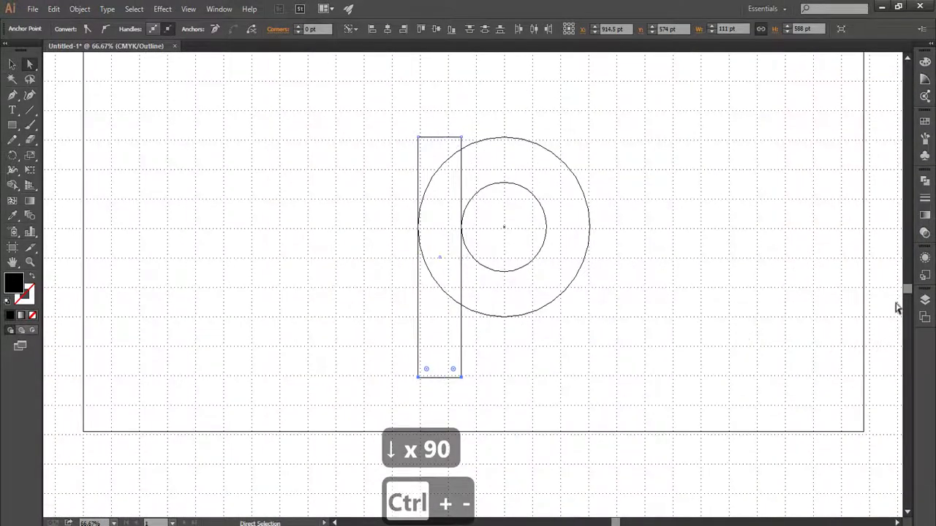
drag(907, 296, 911, 292)
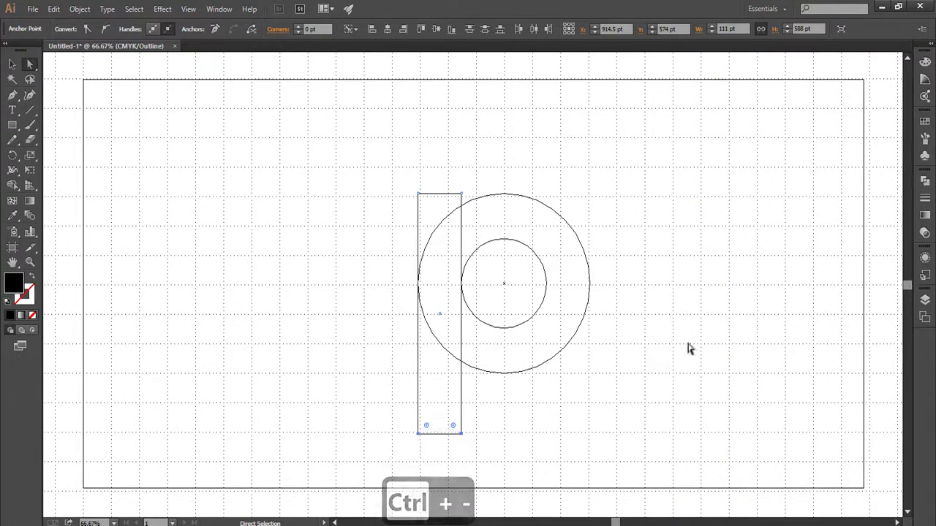
key(Up)
key(Up)
key(Up)
key(Up)
key(Up)
key(Up)
key(Up)
key(Up)
key(Up)
key(Up)
key(Up)
key(Up)
key(Up)
key(Up)
key(Up)
key(Up)
key(Up)
click(485, 413)
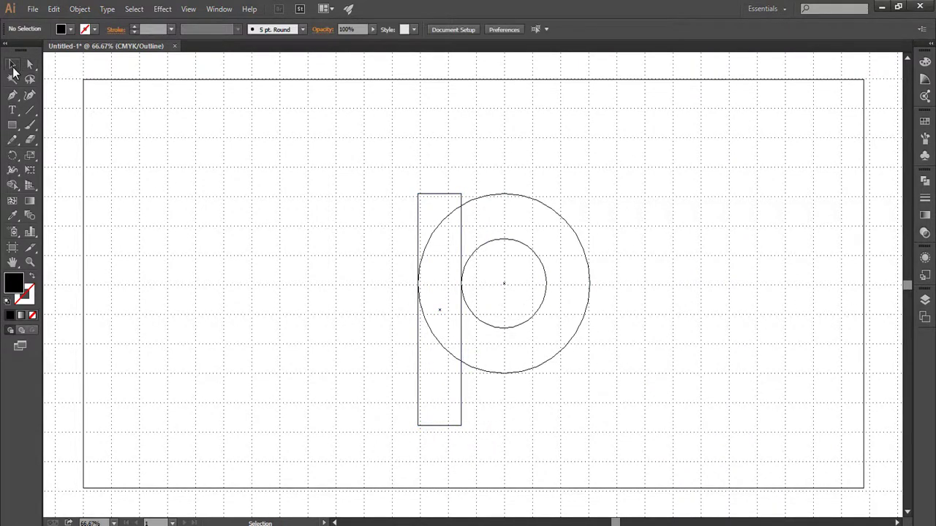
drag(504, 283, 503, 233)
click(630, 395)
key(ctrl+equal)
drag(909, 292, 910, 289)
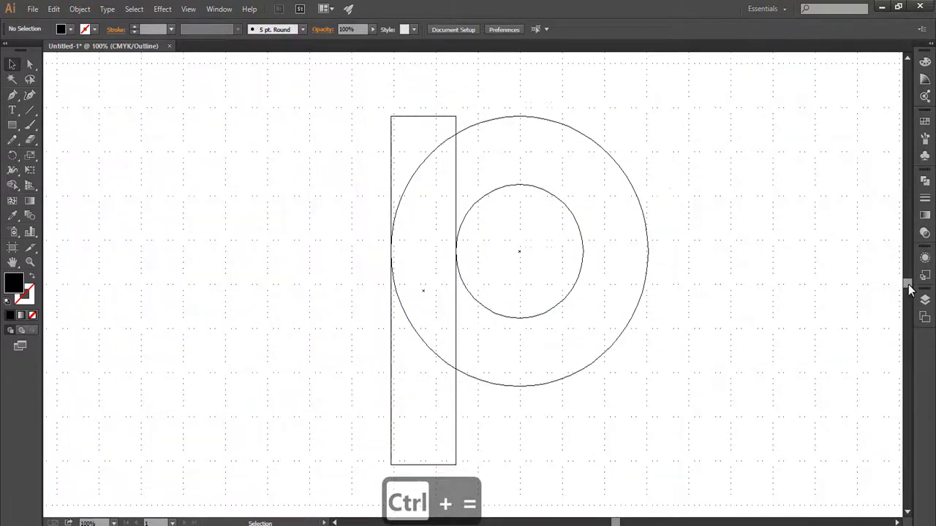
Paste a copy of the tall bar in front, rotate it 90°, and drag it across the ring's bottom
click(424, 294)
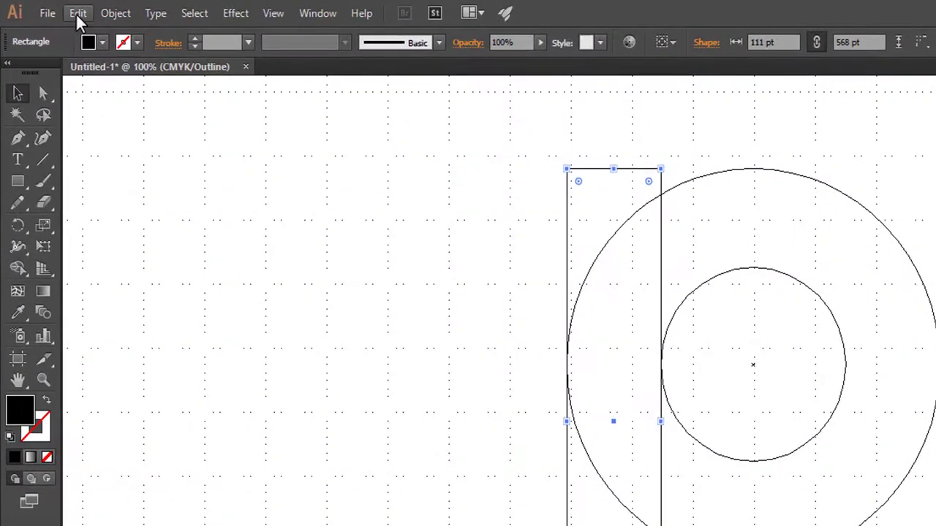
click(76, 13)
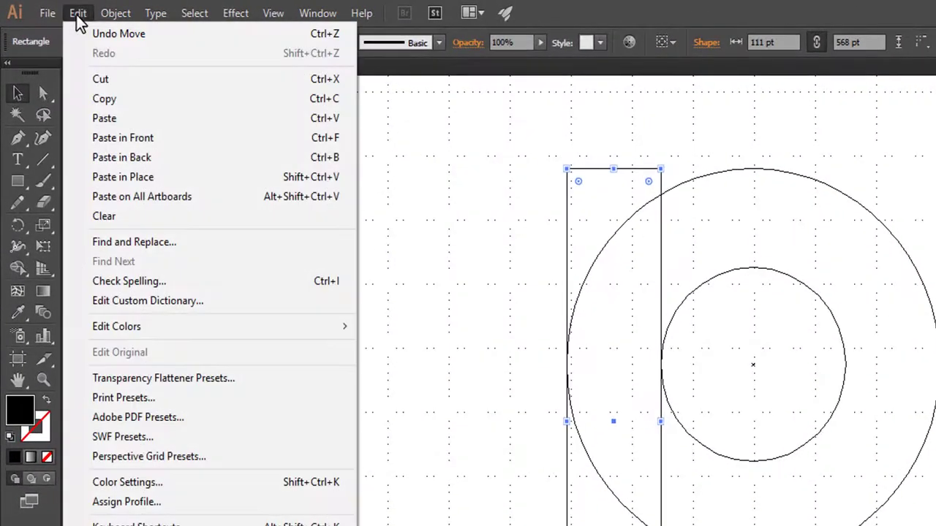
click(109, 102)
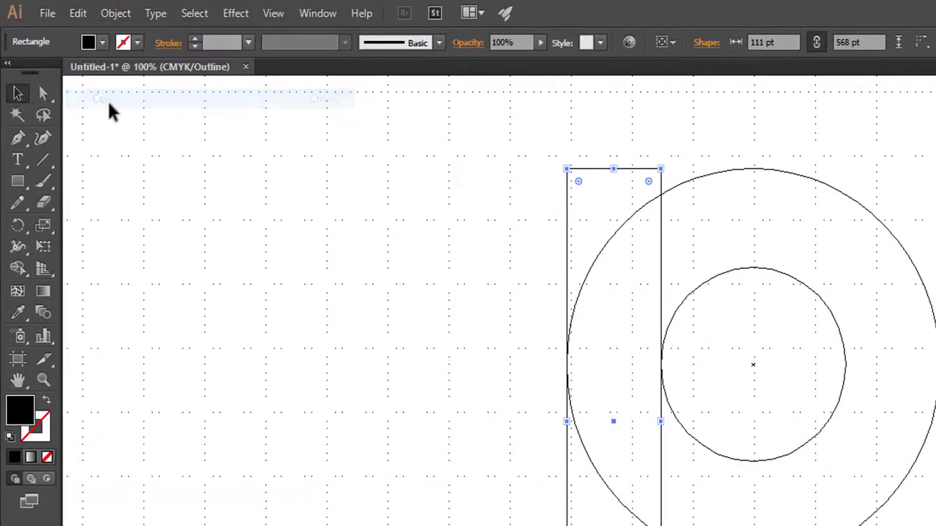
click(76, 18)
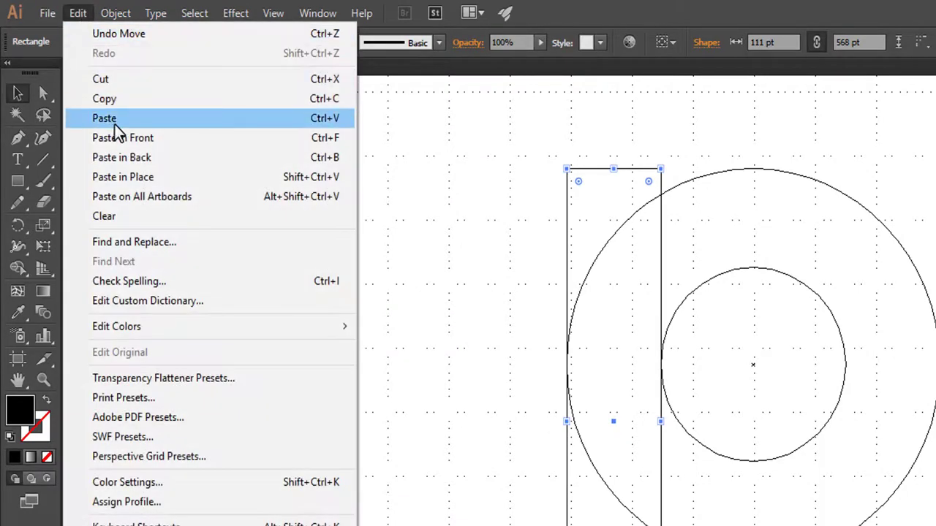
click(304, 138)
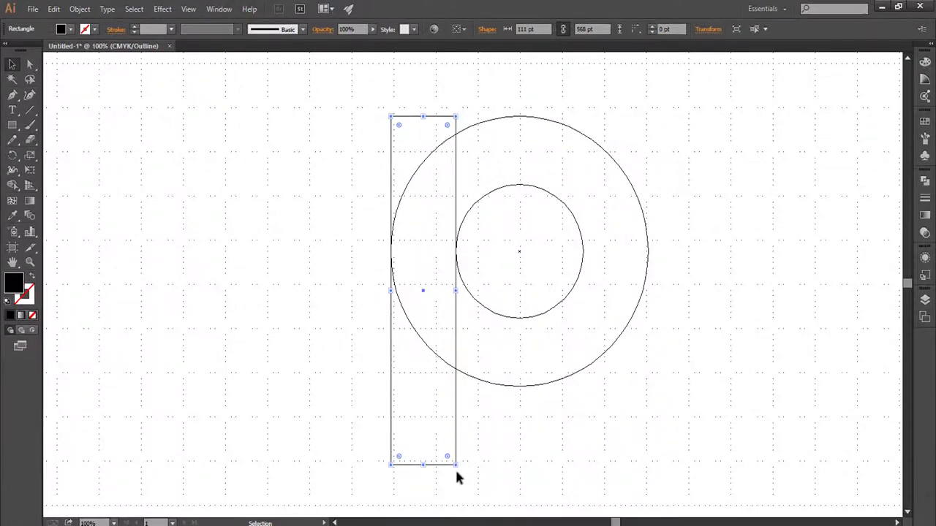
drag(456, 469, 586, 256)
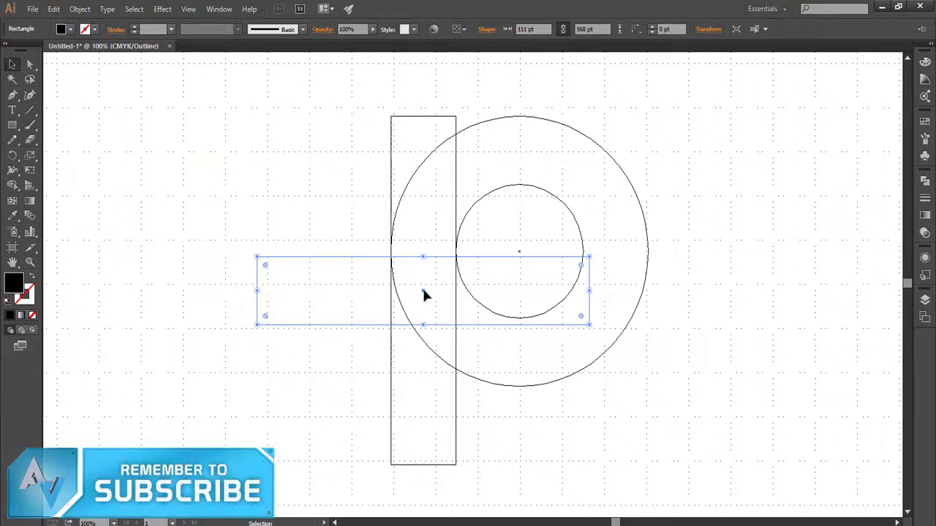
drag(422, 290, 484, 353)
Draw a thin 33 pt-high rectangle, move it under the inner circle and widen it to 348 pt
click(552, 453)
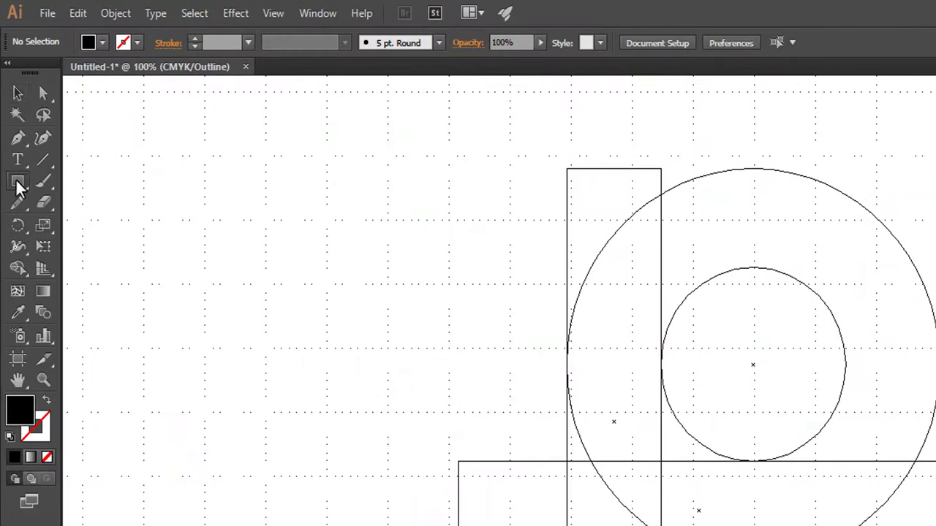
click(16, 181)
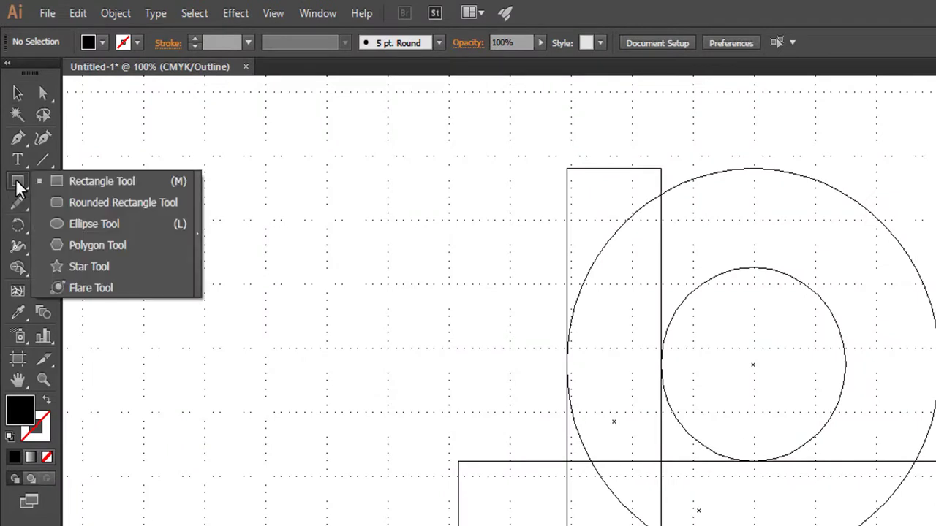
click(56, 182)
drag(260, 349, 504, 380)
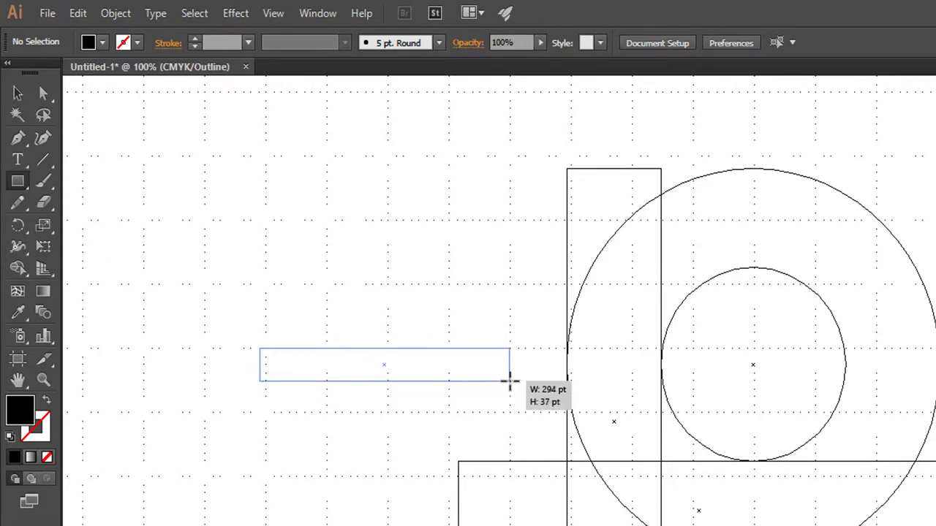
drag(509, 380, 505, 377)
click(17, 97)
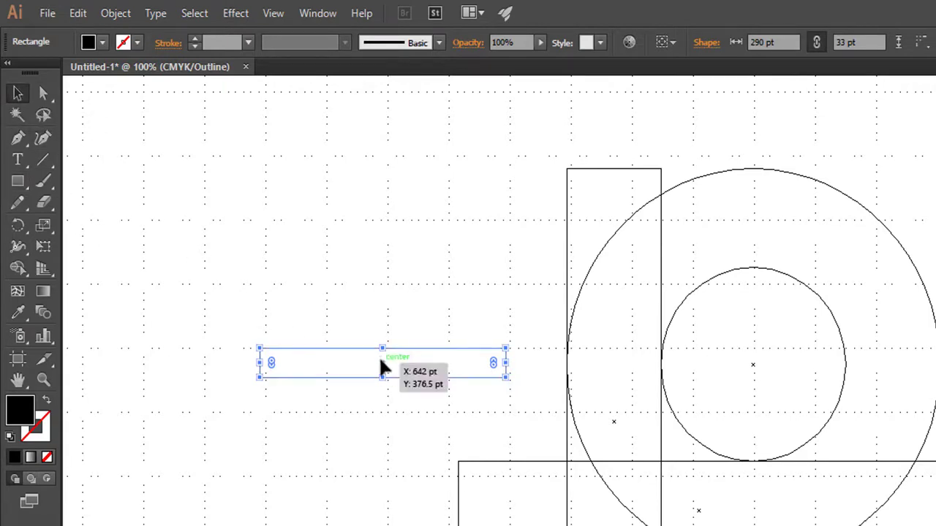
drag(381, 365, 631, 446)
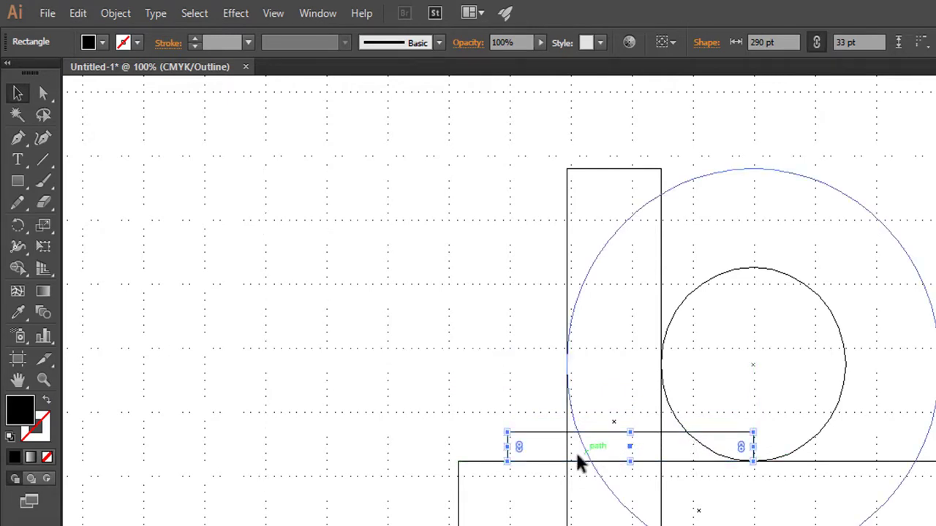
drag(510, 449, 459, 451)
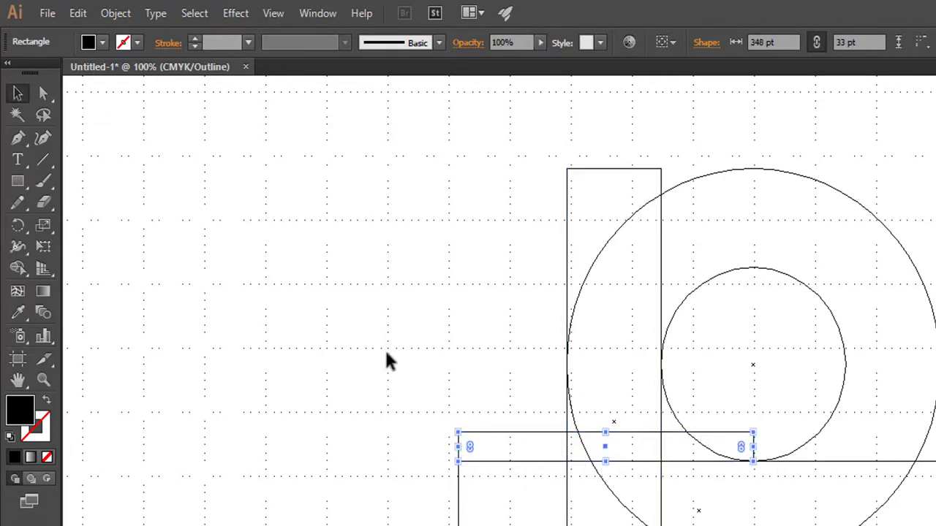
Paste a copy of the thin bar in front, rotate it 90° and place it along the tall bar's right edge
click(77, 13)
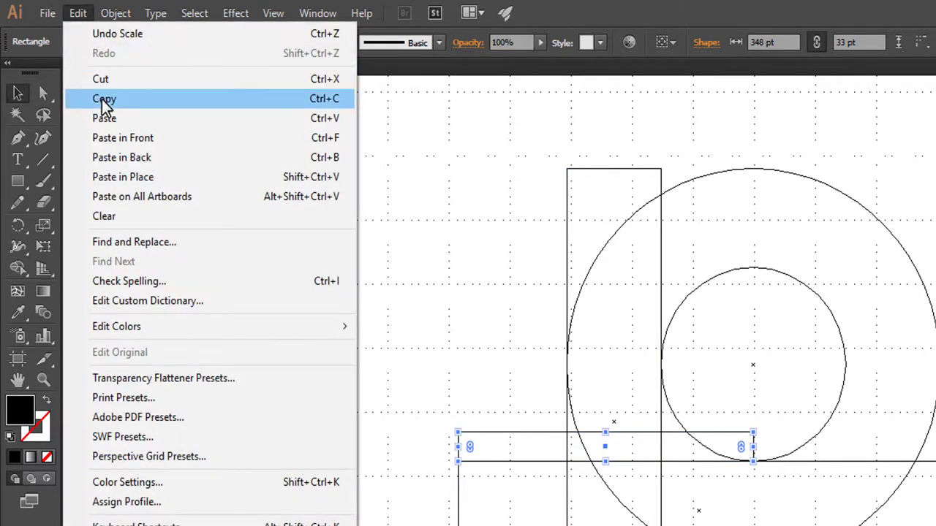
click(113, 100)
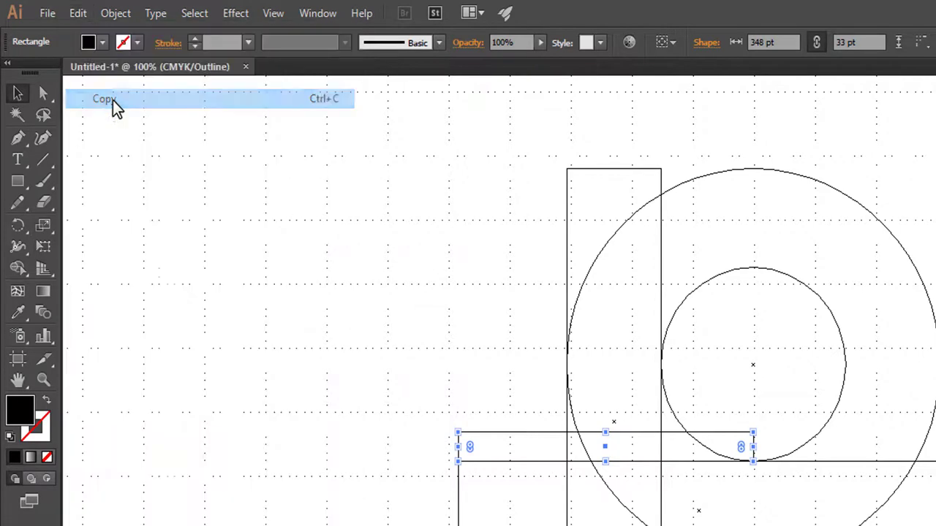
click(79, 15)
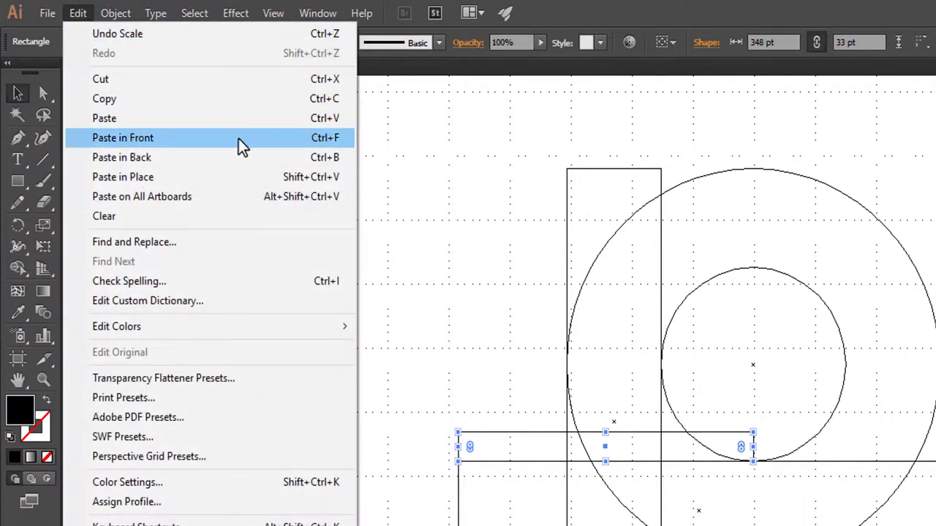
click(315, 141)
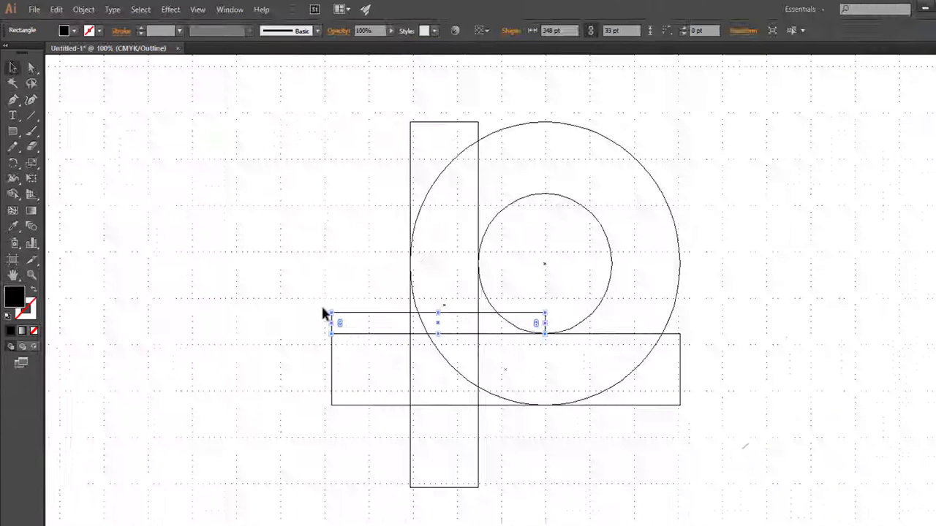
drag(309, 297, 438, 205)
drag(417, 312, 464, 358)
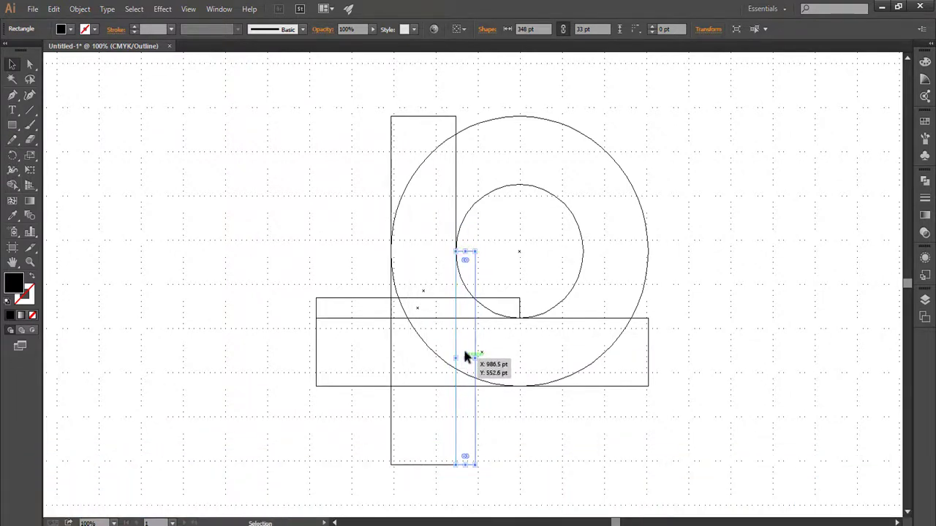
click(531, 439)
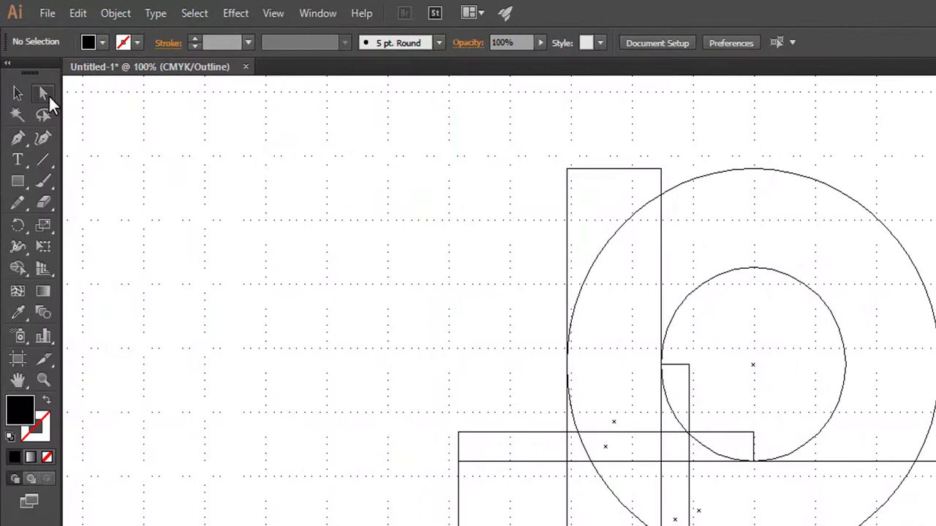
Round the wide and tall bars' bottom-left corners to about 38 pt, then select all anchors
click(43, 93)
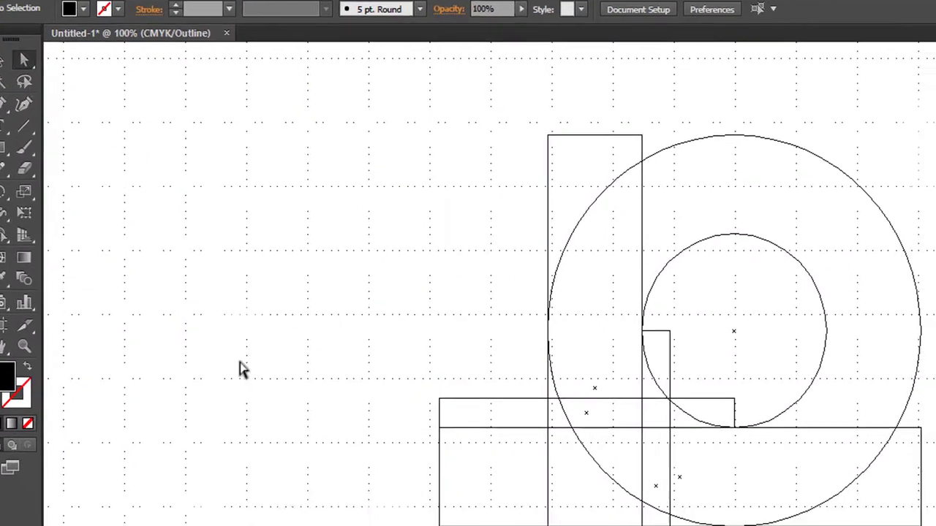
click(324, 323)
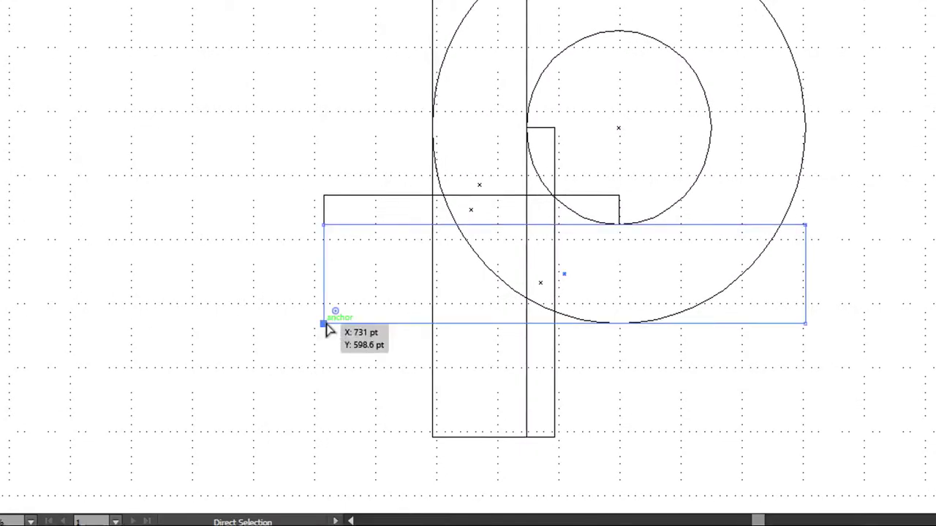
click(432, 437)
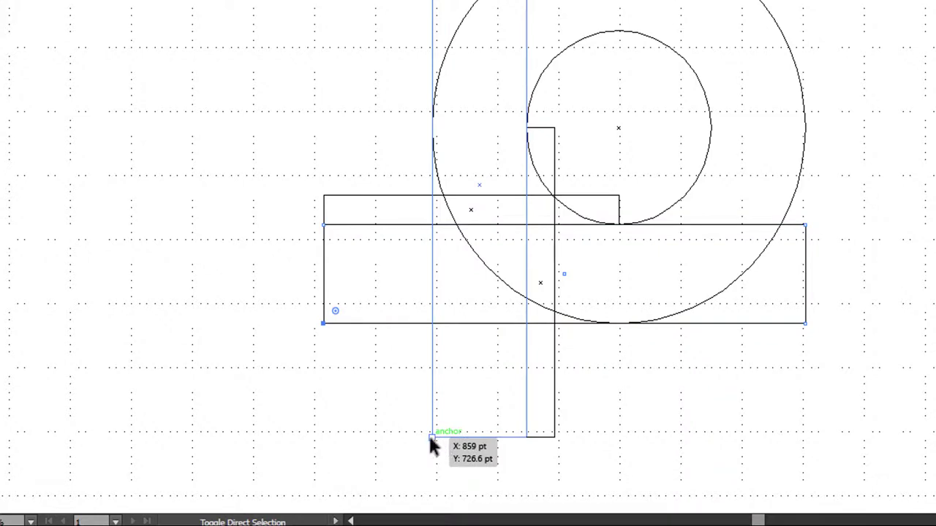
click(432, 437)
drag(444, 426, 465, 424)
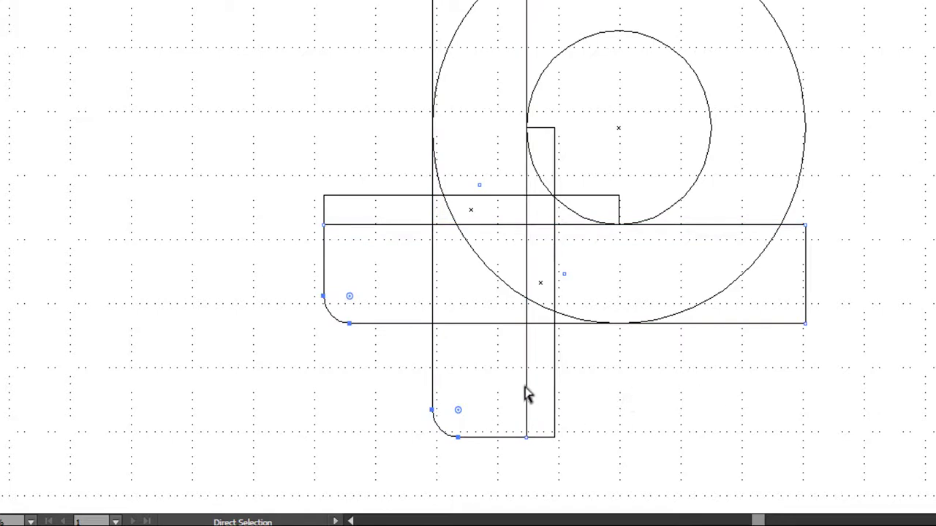
drag(458, 411, 469, 411)
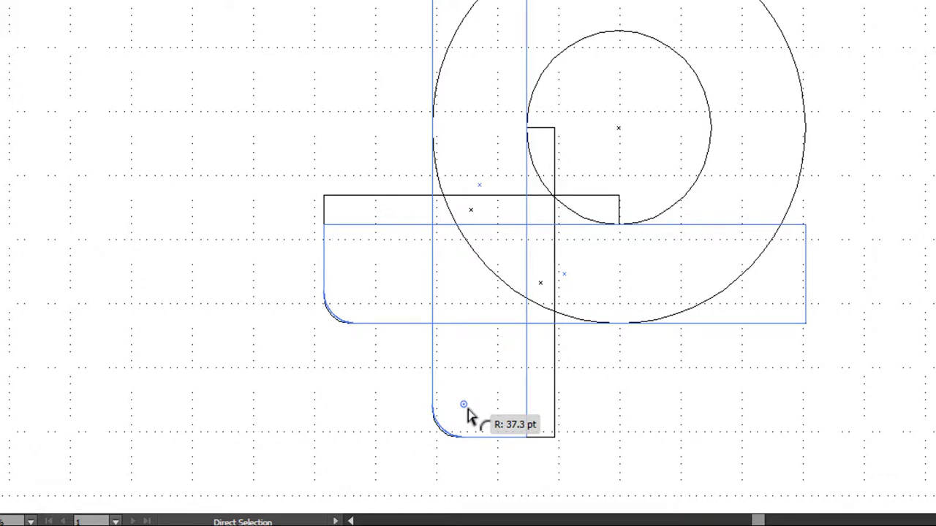
drag(468, 411, 475, 411)
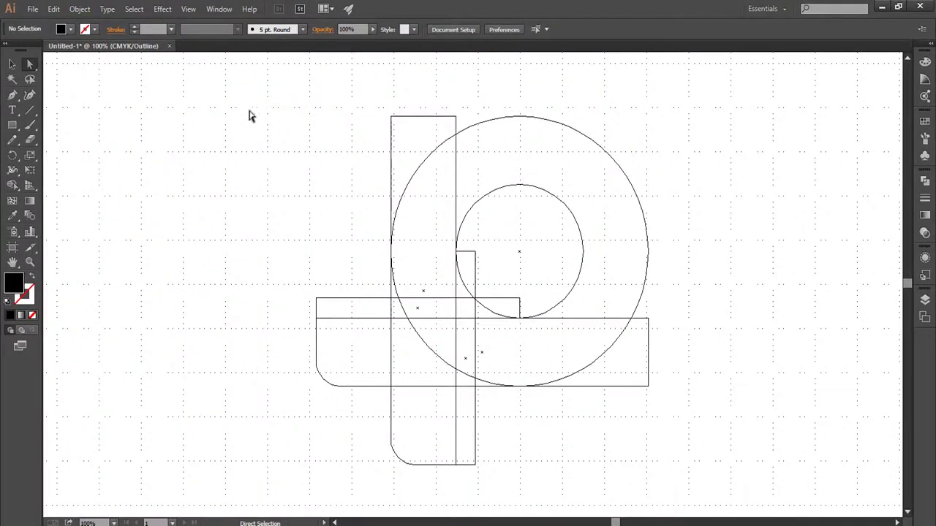
drag(248, 116, 691, 435)
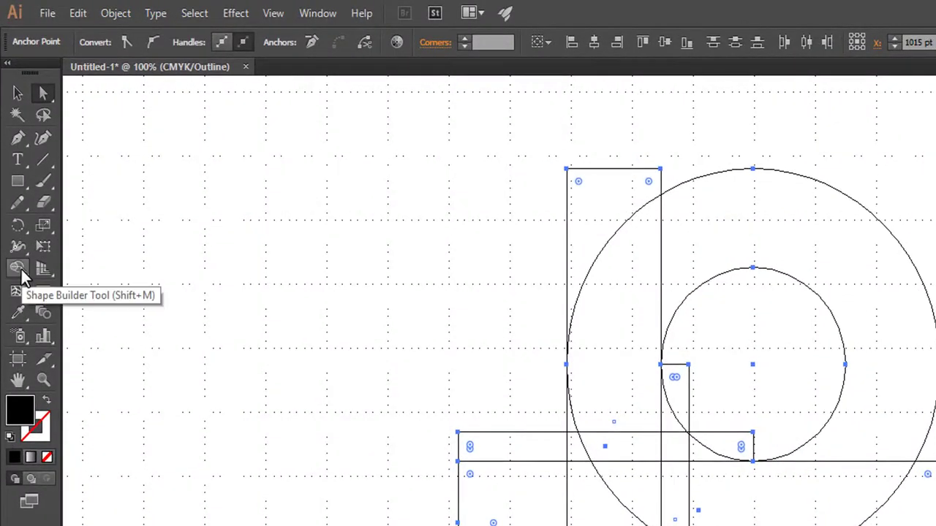
With Shape Builder, delete the bar pieces outside the ring, the inner-circle region and both gap strips
click(17, 268)
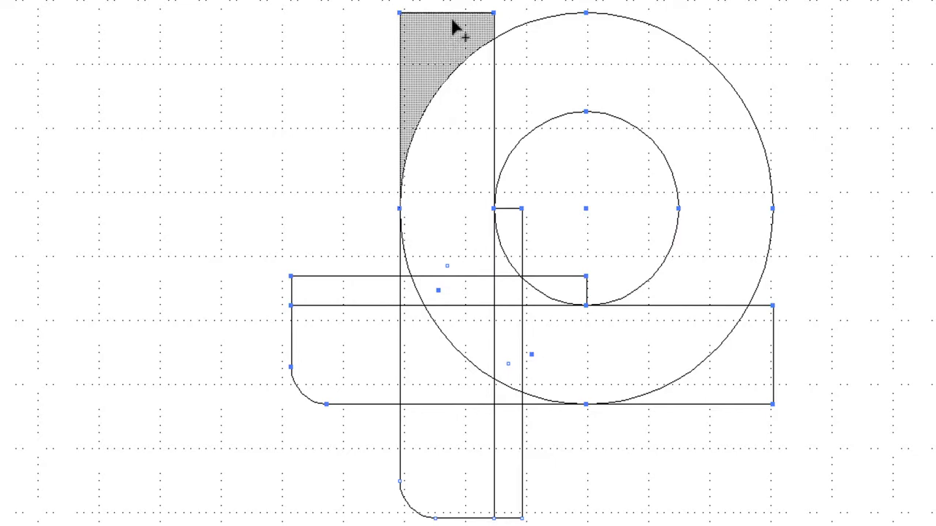
click(454, 13)
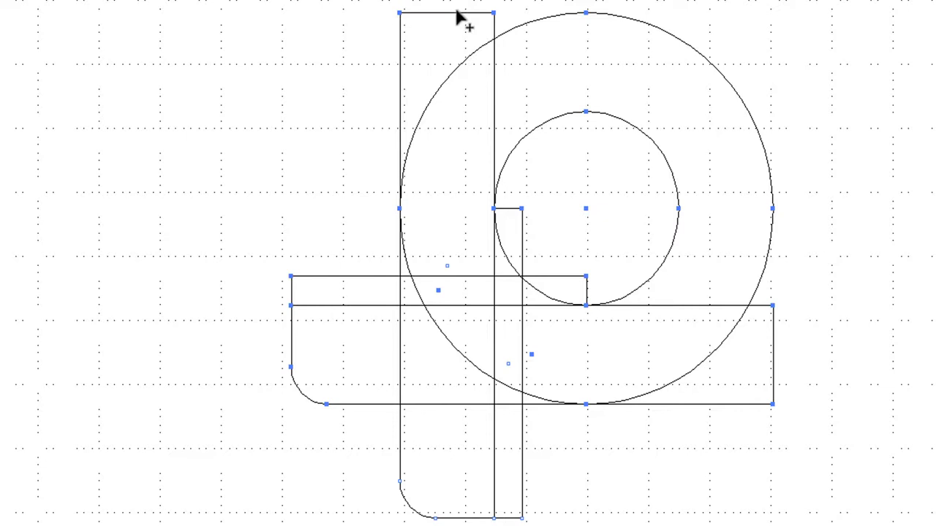
alt+click(407, 83)
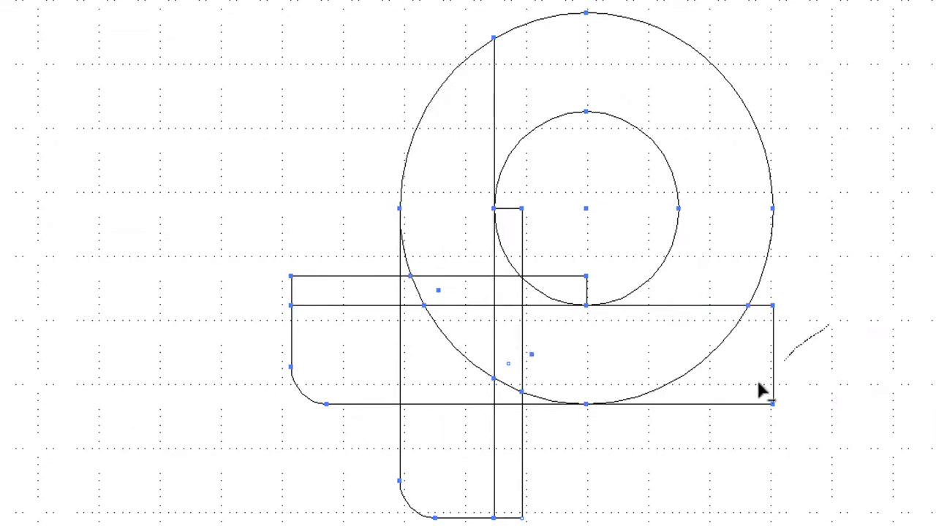
drag(760, 391, 727, 420)
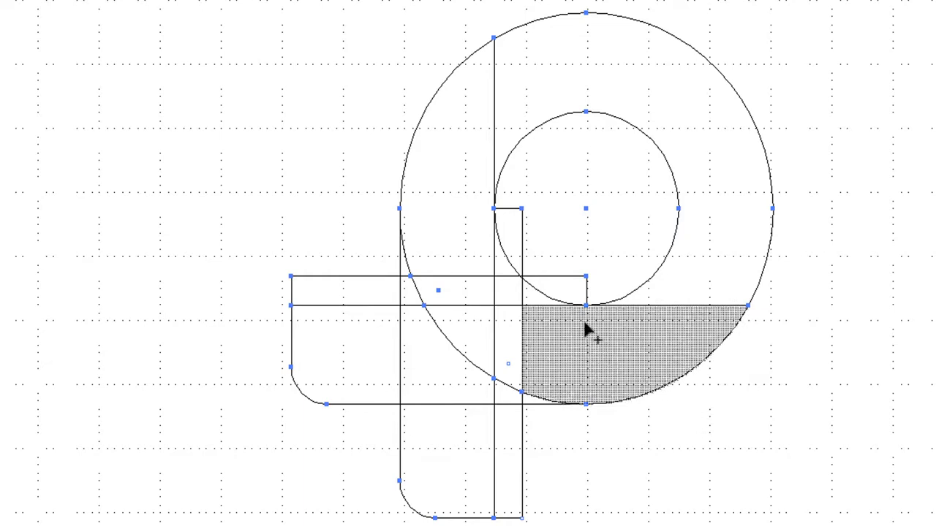
mouse_move(589, 168)
mouse_down()
mouse_move(529, 194)
mouse_move(510, 236)
mouse_move(514, 283)
mouse_move(528, 296)
mouse_move(576, 288)
mouse_move(615, 266)
mouse_up()
drag(539, 268, 522, 288)
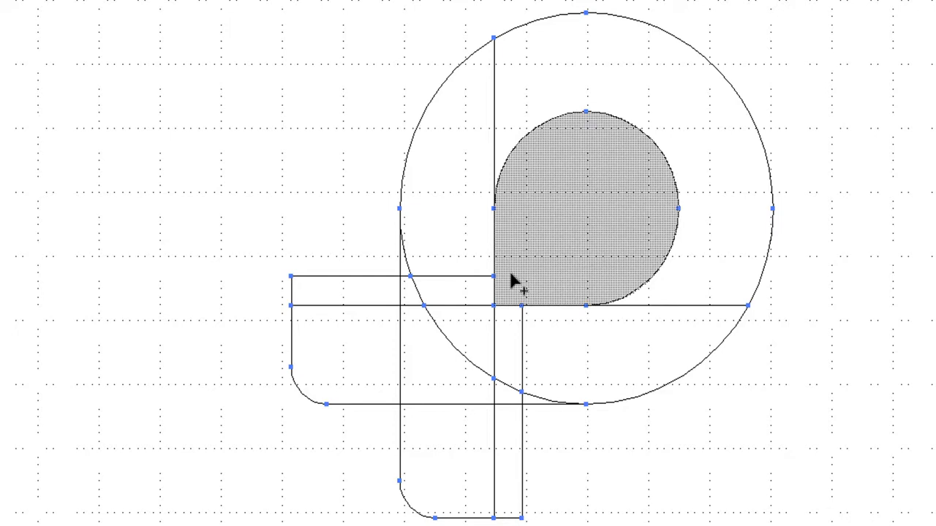
drag(513, 276, 512, 522)
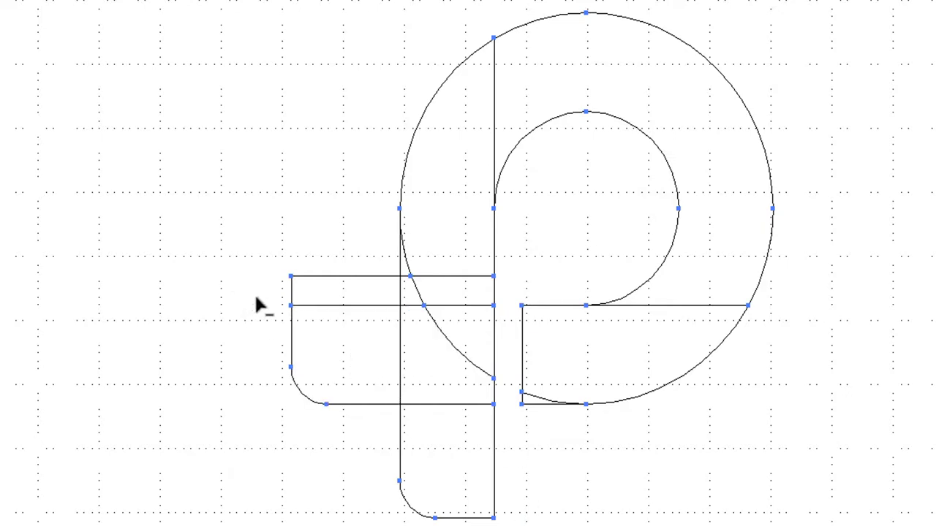
drag(256, 298, 542, 285)
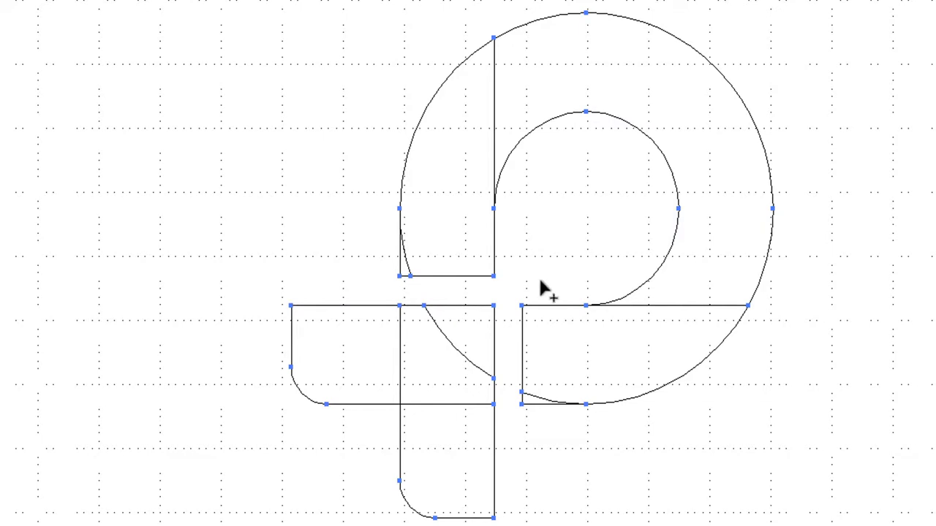
Merge the upper ring, right-side ring and left crossbar pieces into single shapes
mouse_move(599, 83)
mouse_down()
mouse_move(526, 95)
mouse_move(479, 130)
mouse_move(406, 267)
mouse_up()
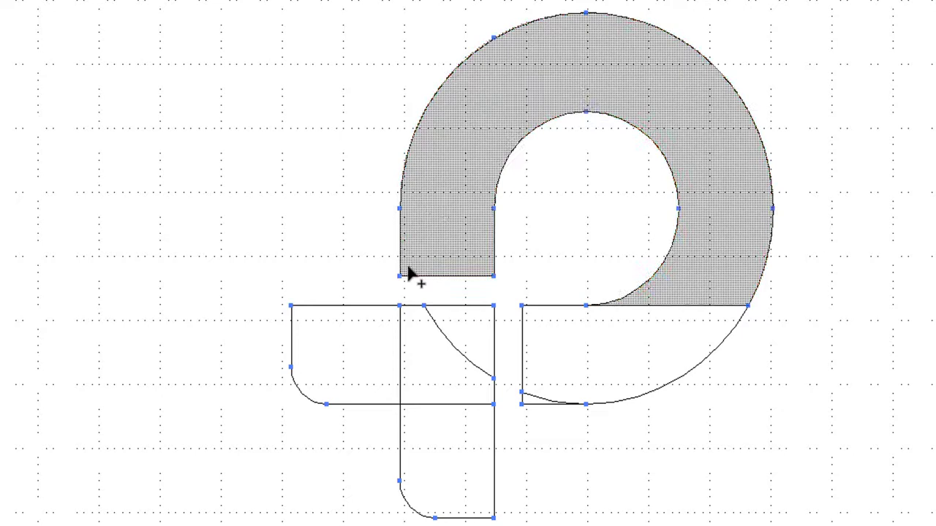
mouse_move(722, 207)
mouse_down()
mouse_move(719, 251)
mouse_move(678, 315)
mouse_move(531, 402)
mouse_up()
mouse_move(345, 366)
mouse_down()
mouse_move(416, 359)
mouse_move(468, 332)
mouse_move(461, 449)
mouse_up()
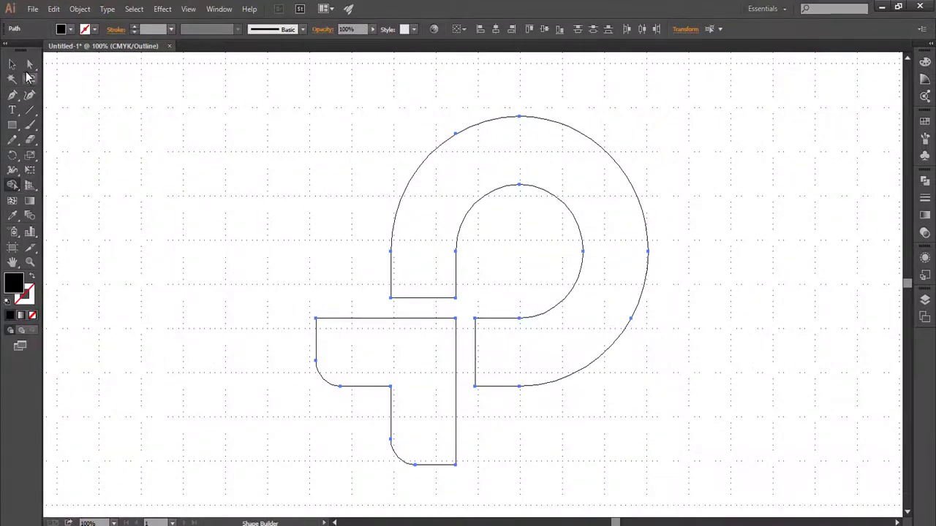
click(12, 65)
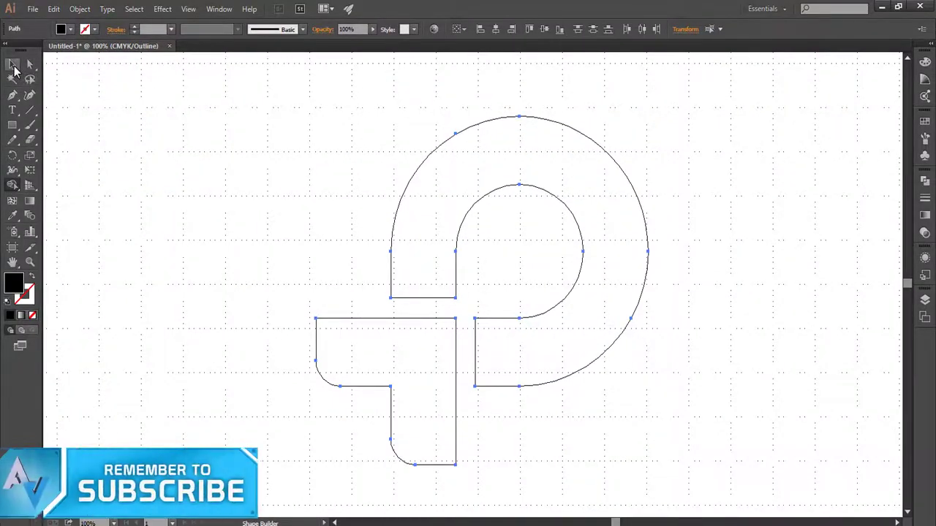
Select all the merged logo pieces and group them into one object
key(ctrl+a)
drag(198, 119, 687, 417)
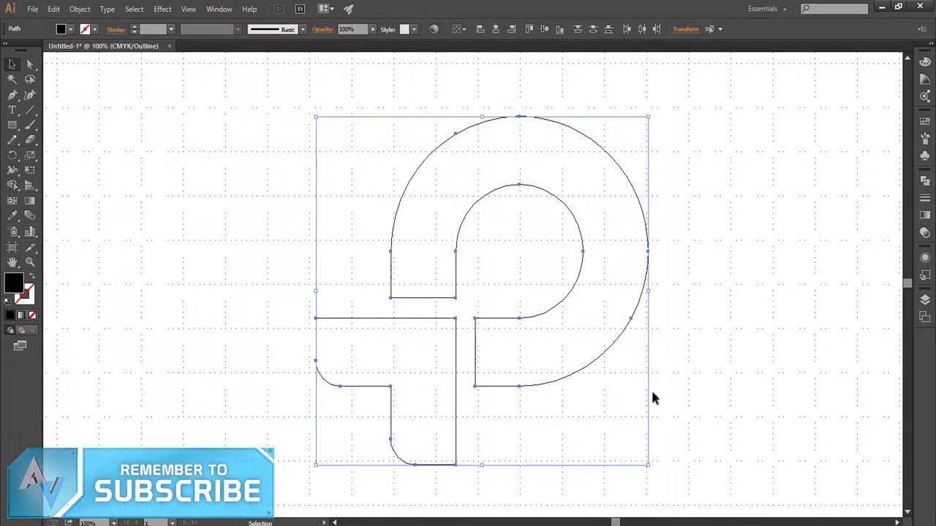
right_click(594, 210)
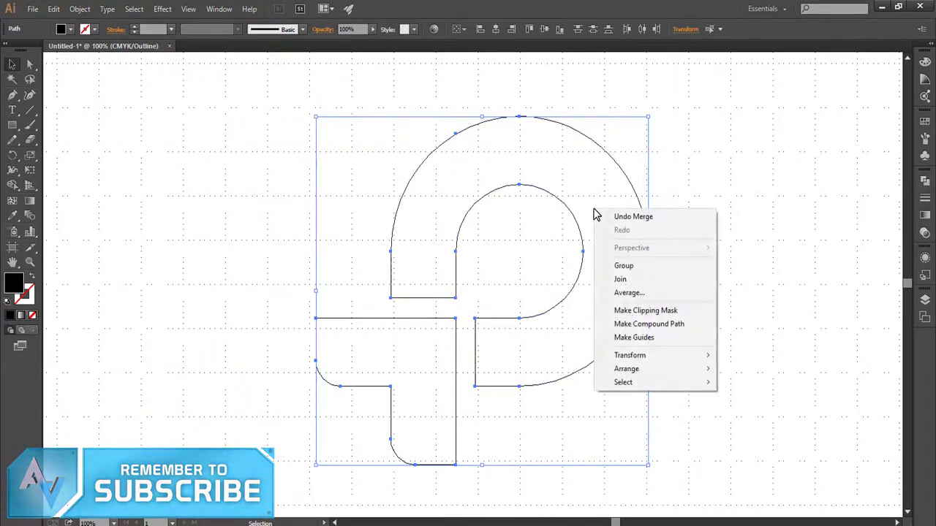
click(627, 268)
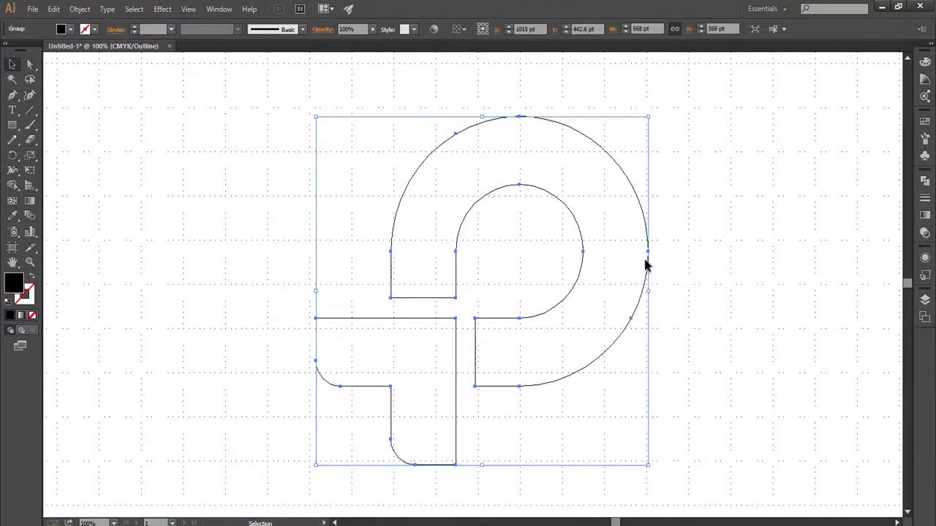
Leave Outline mode with Ctrl+Y and fill the grouped logo with CMYK Cyan
key(ctrl+y)
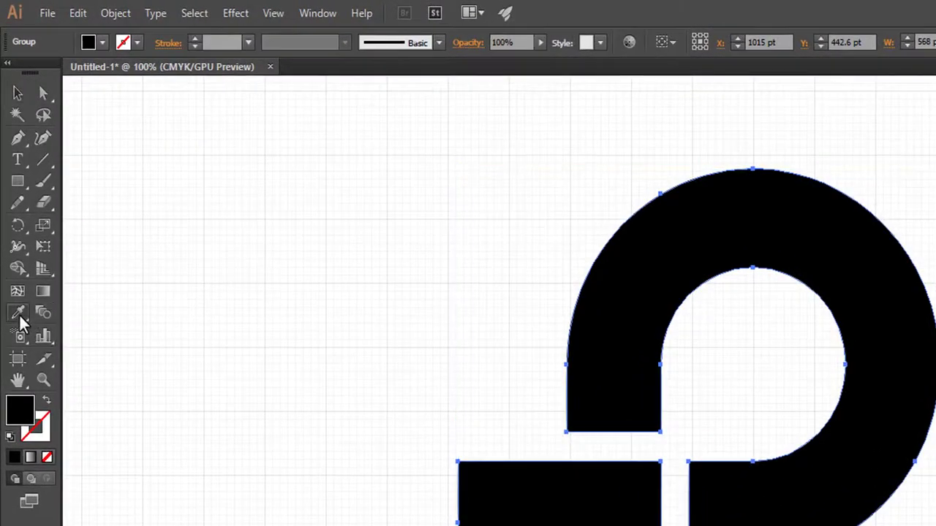
click(20, 313)
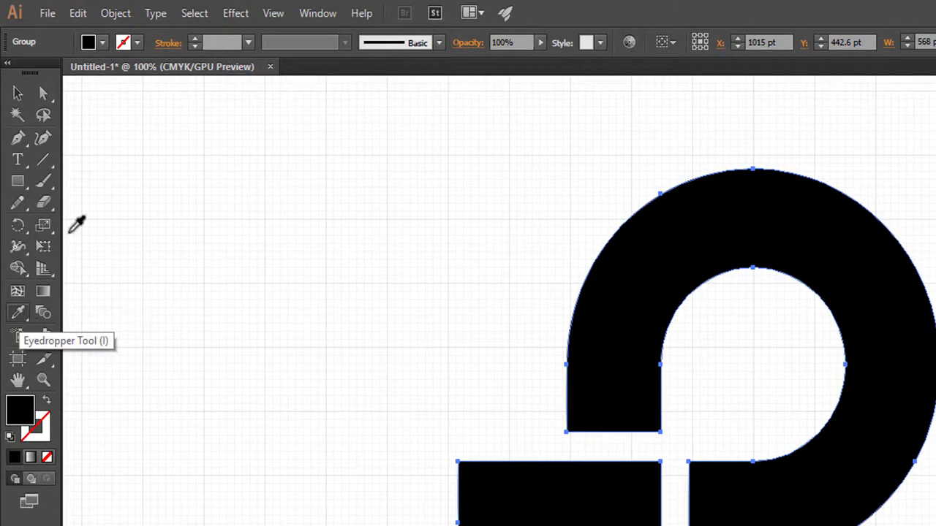
click(102, 46)
click(94, 72)
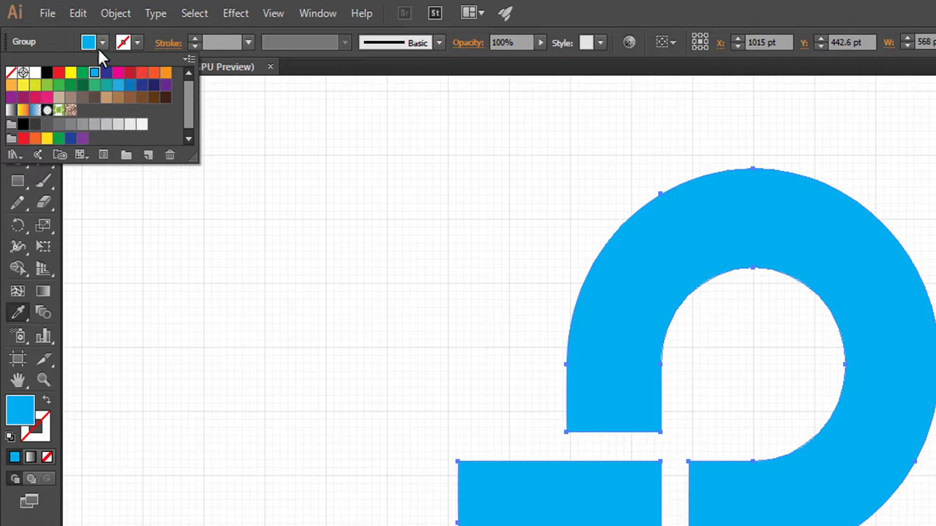
click(102, 42)
click(13, 66)
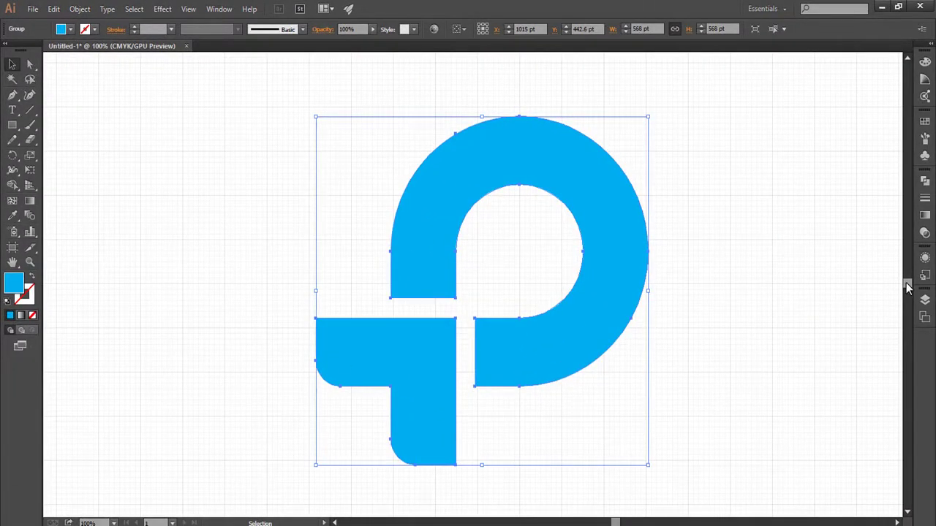
Zoom out and fit the whole artboard in the window
scroll(907, 287, down, 1)
scroll(907, 287, down, 1)
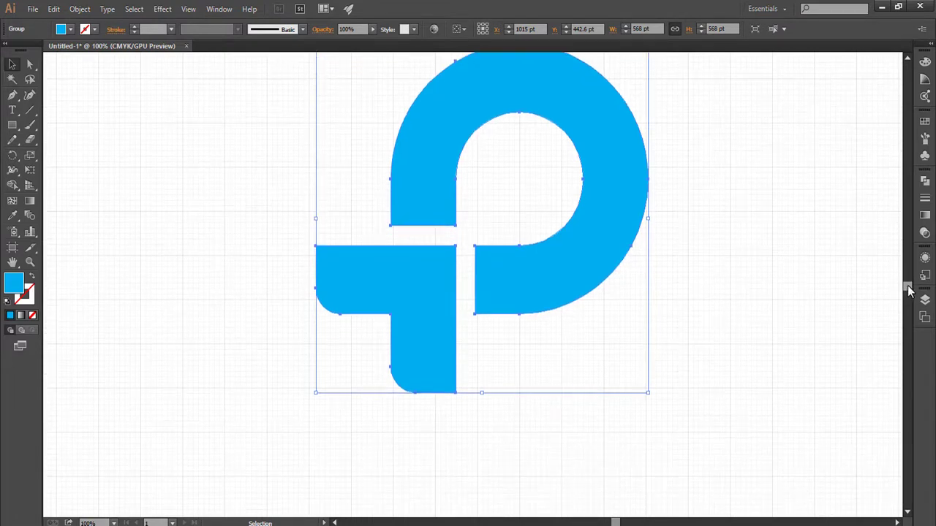
scroll(906, 287, up, 2)
key(ctrl+minus)
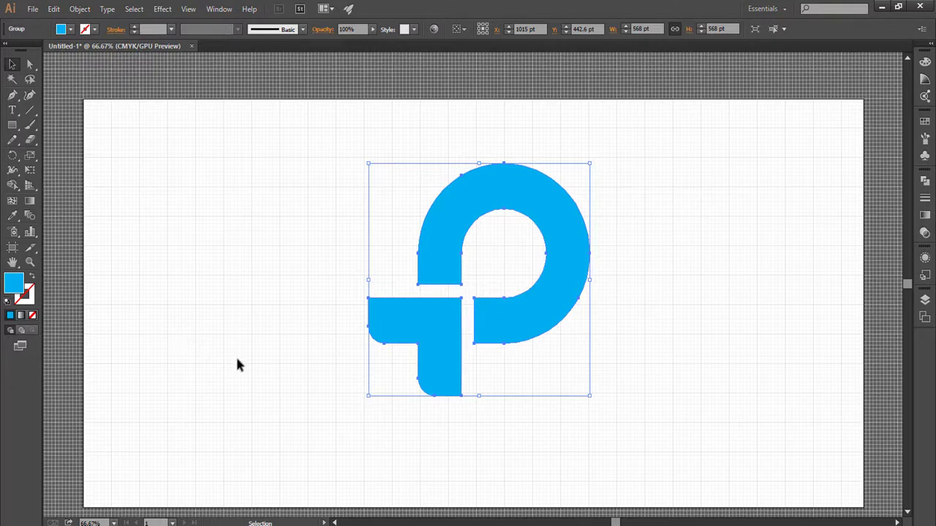
scroll(906, 291, down, 1)
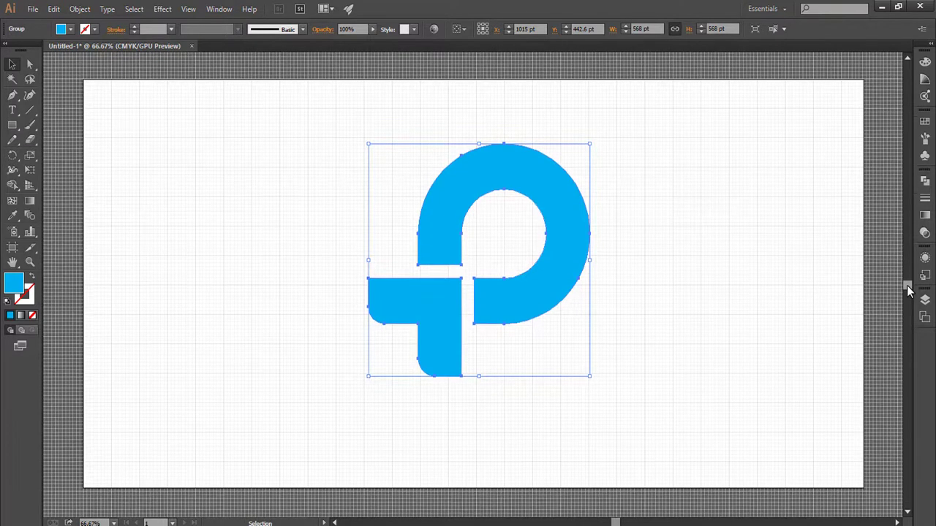
key(ctrl+0)
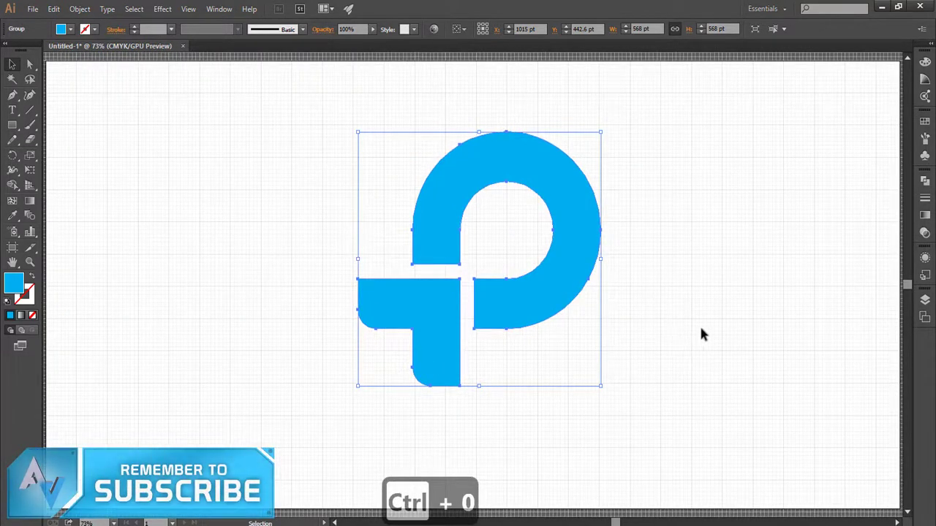
Deselect the logo and hide the grid, leaving a plain white artboard
click(709, 329)
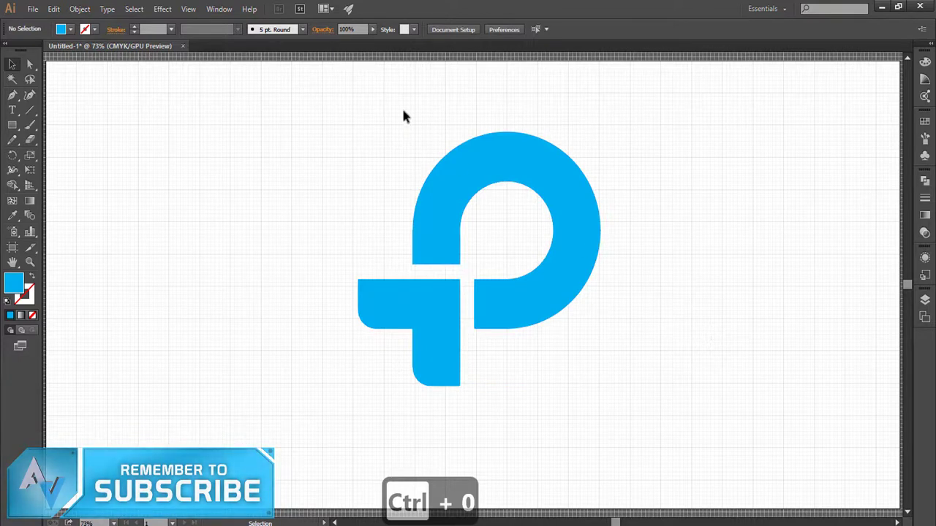
click(188, 8)
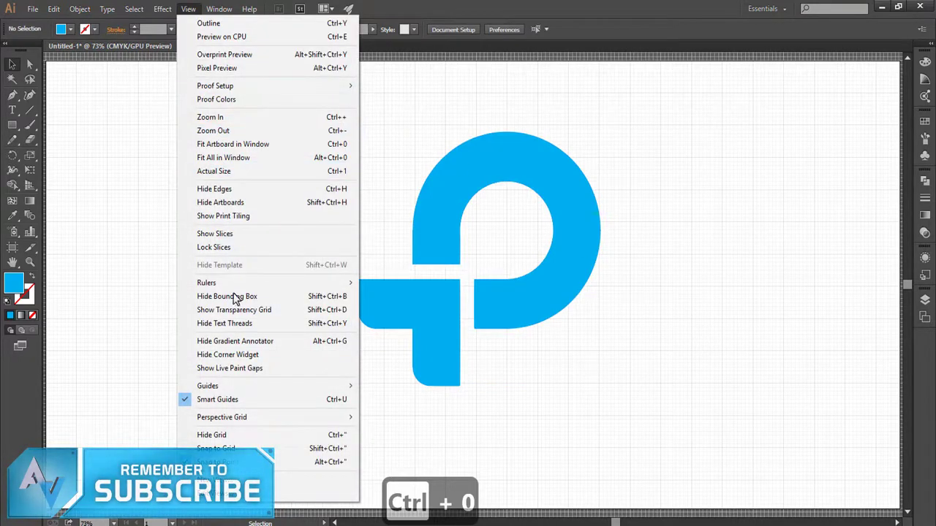
click(230, 435)
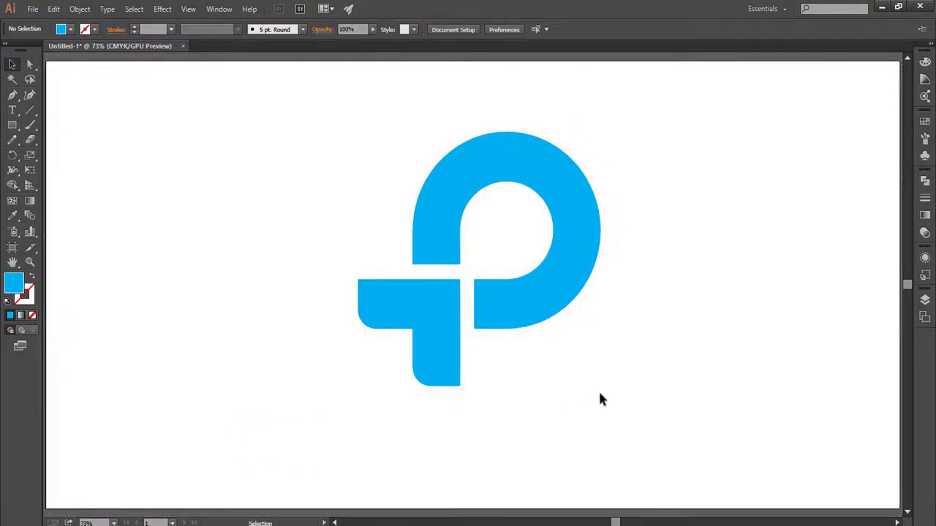